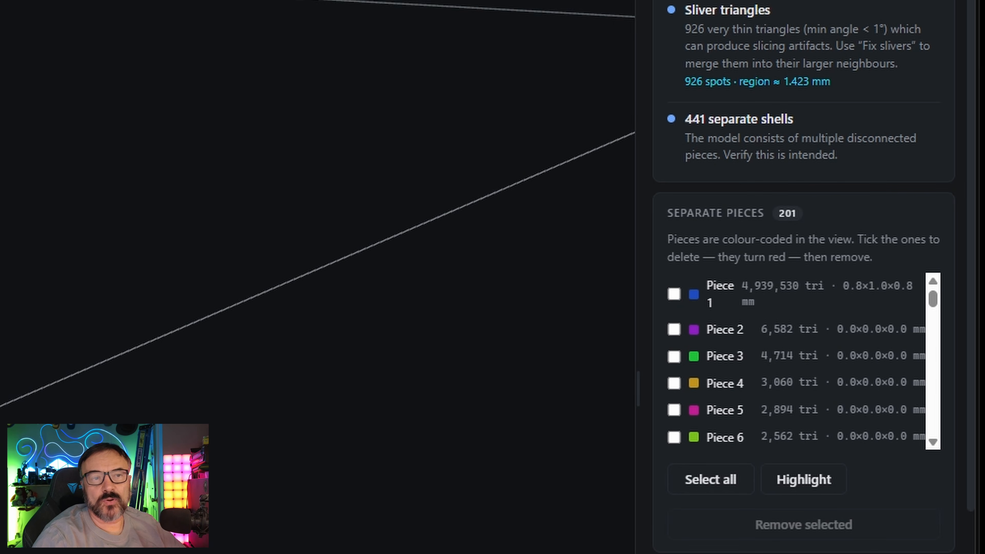
# Review the loaded model's diagnostics, separate pieces, geometry statistics and the repair, orientation and reduction options.
pyautogui.scroll(-8, 822, 136)
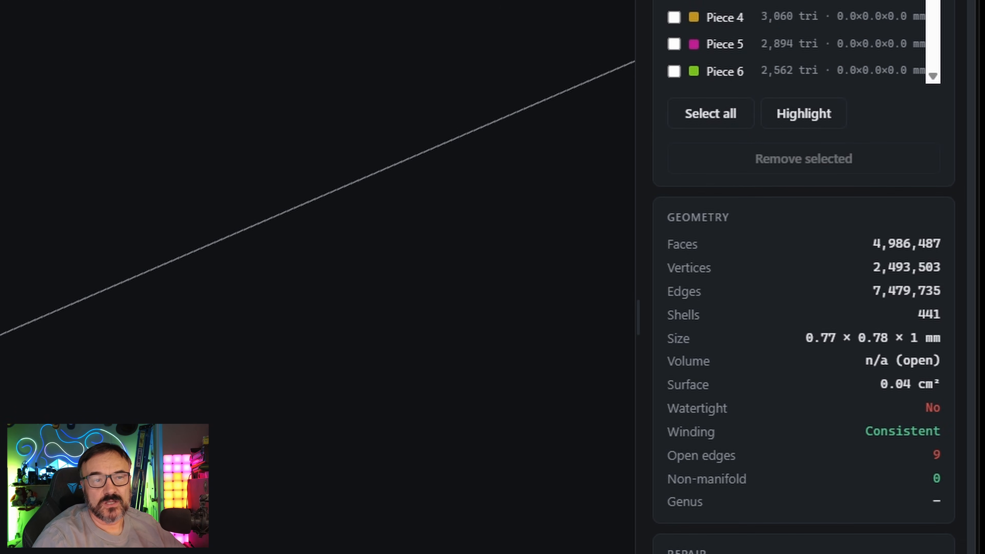
pyautogui.scroll(-7, 739, 64)
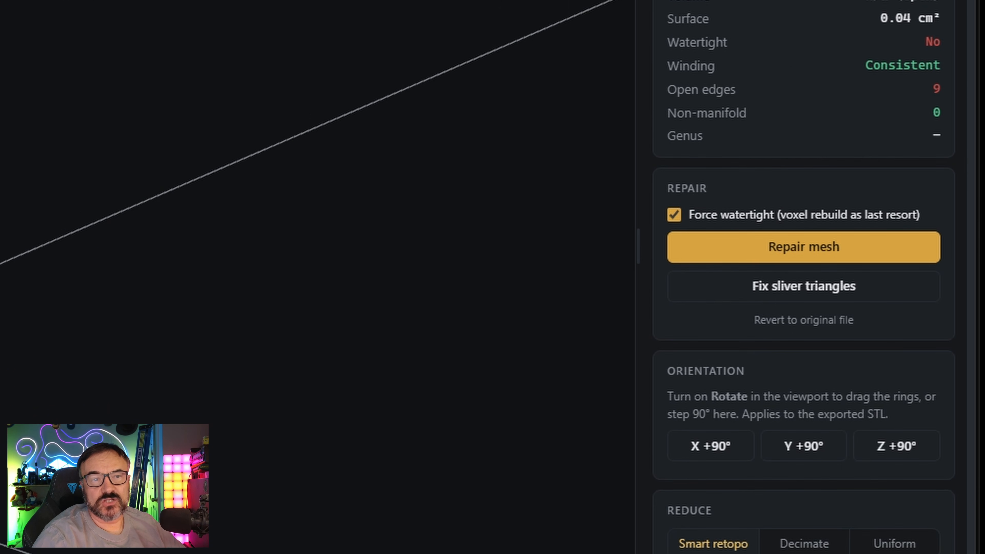
pyautogui.scroll(-5, 803, 272)
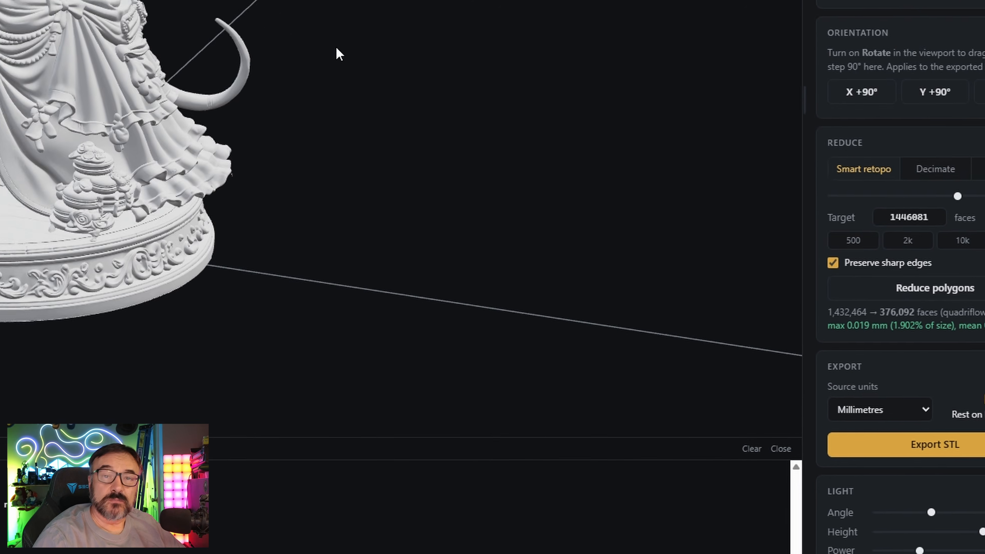
pyautogui.moveTo(607, 248); pyautogui.dragTo(555, 198)
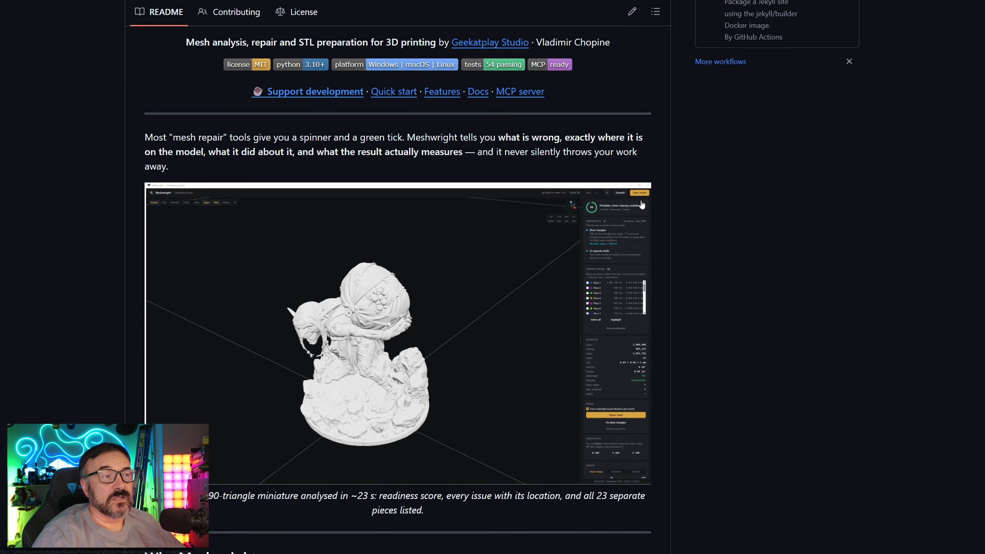
# Examine the Meshwright GitHub repository's download options and its file list, including the install and start scripts.
pyautogui.scroll(10, 642, 200)
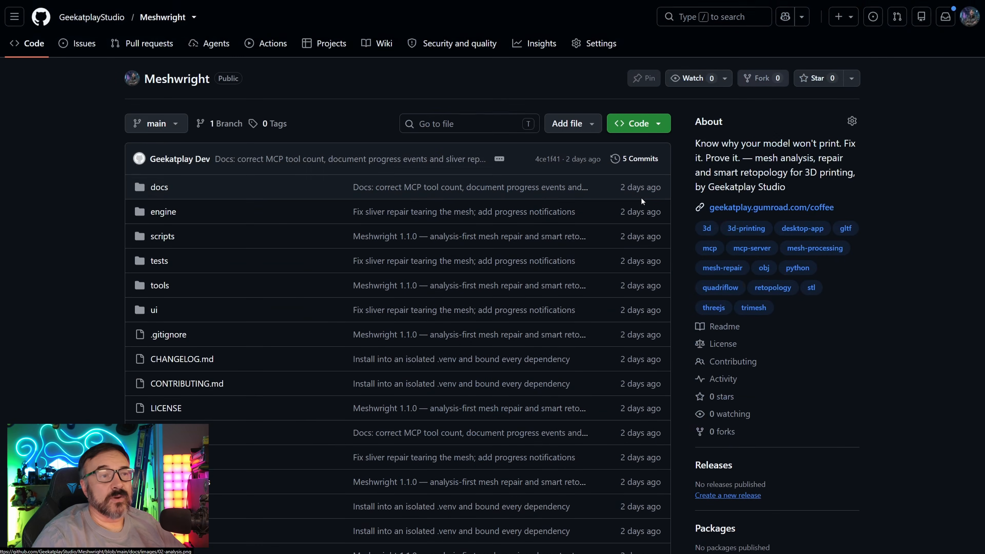
pyautogui.scroll(-2, 642, 201)
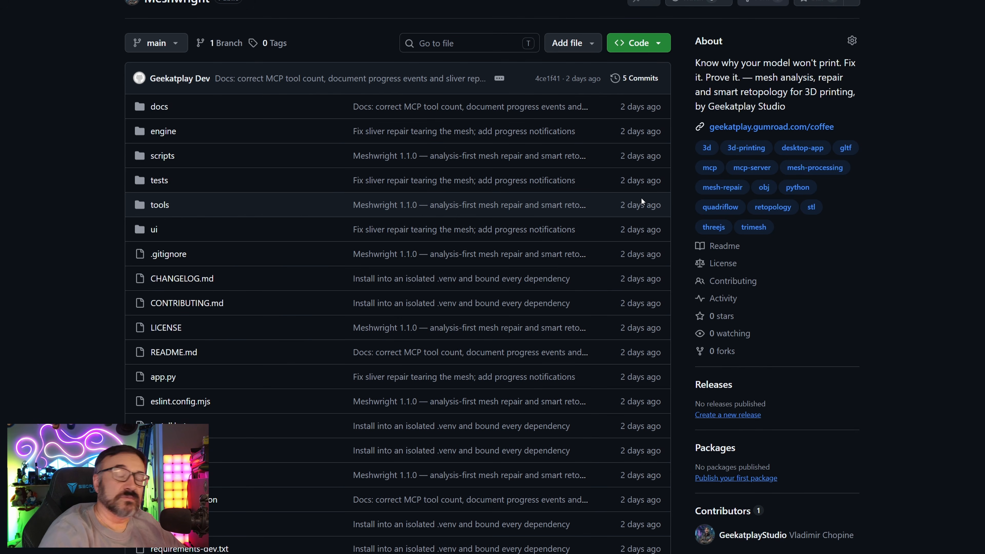
pyautogui.scroll(2, 107, 254)
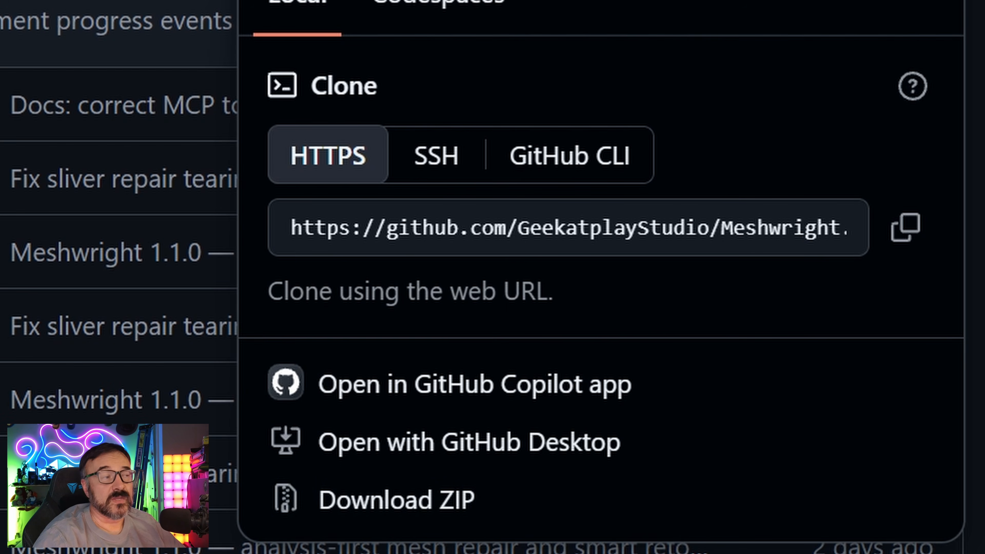
pyautogui.click(73, 254)
pyautogui.scroll(-2, 73, 253)
pyautogui.scroll(-3, 71, 256)
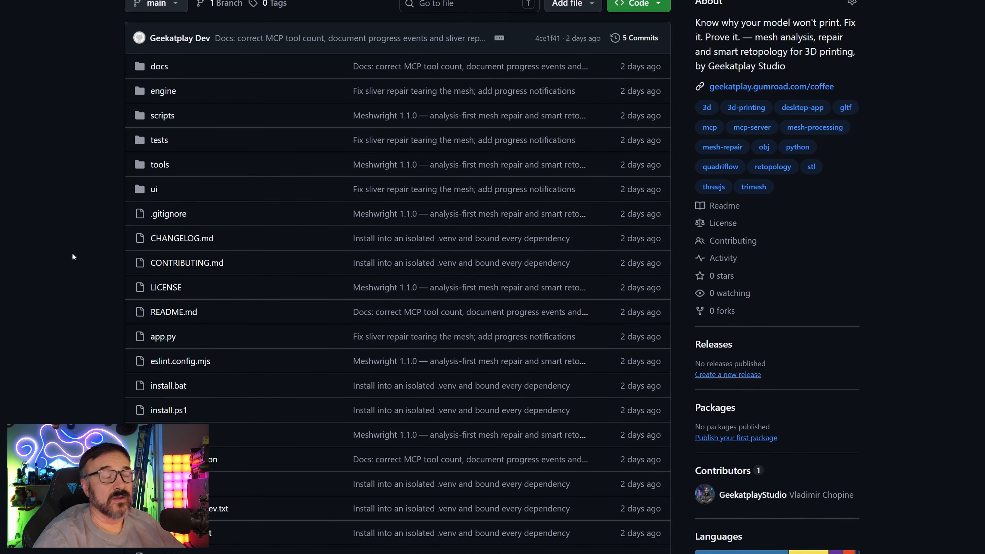
pyautogui.scroll(-1, 237, 307)
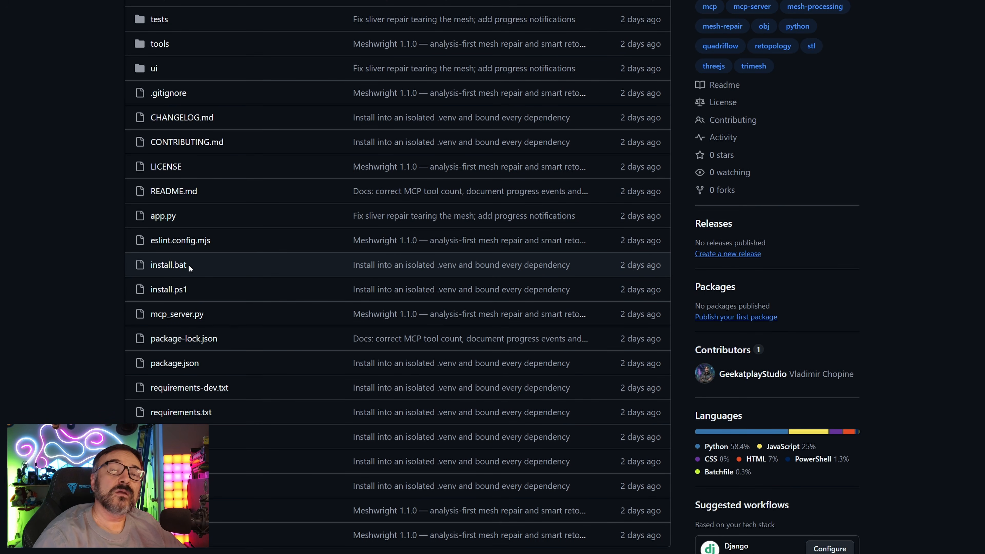
pyautogui.scroll(-2, 188, 264)
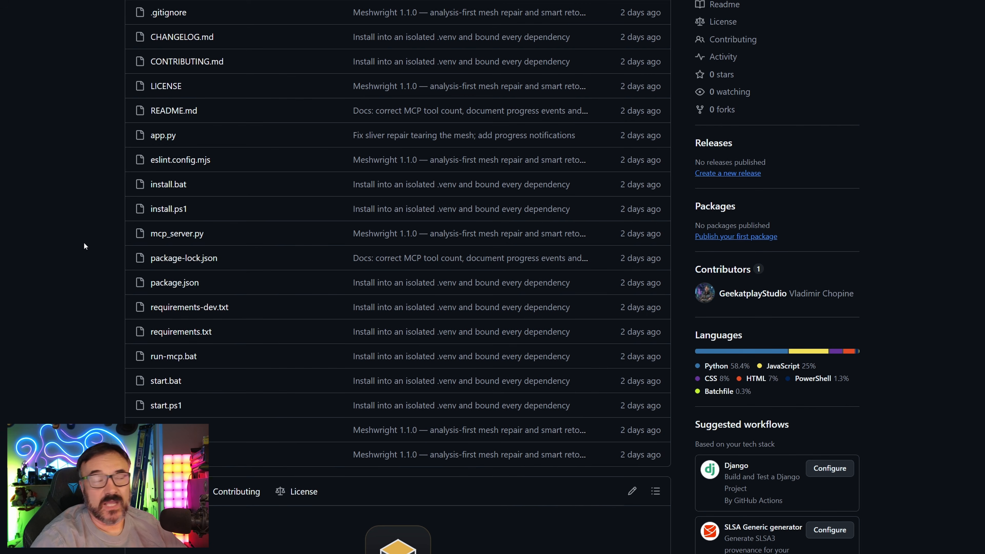
# Open the repository's docs folder to look over its documentation files, and return to the repository's main page.
pyautogui.scroll(3, 103, 256)
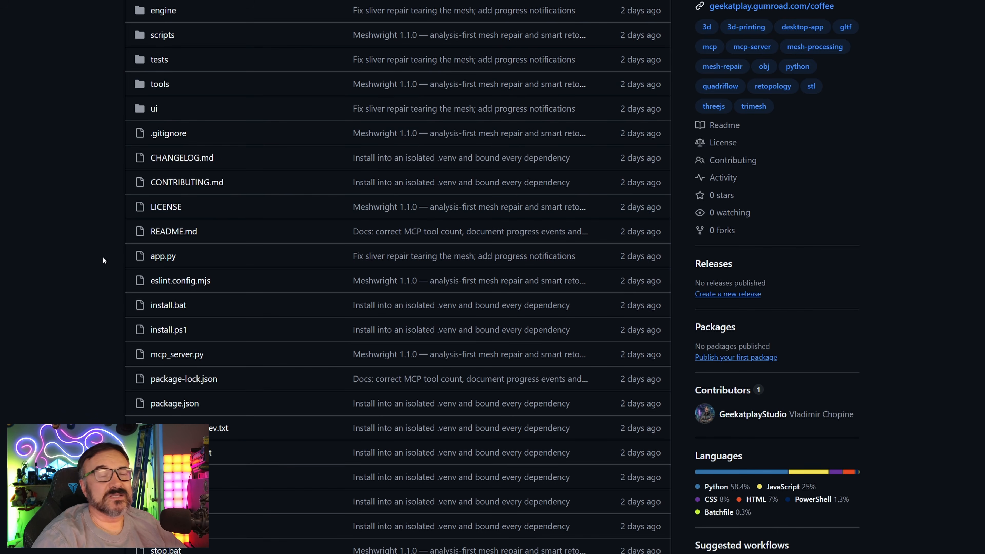
pyautogui.scroll(1, 93, 258)
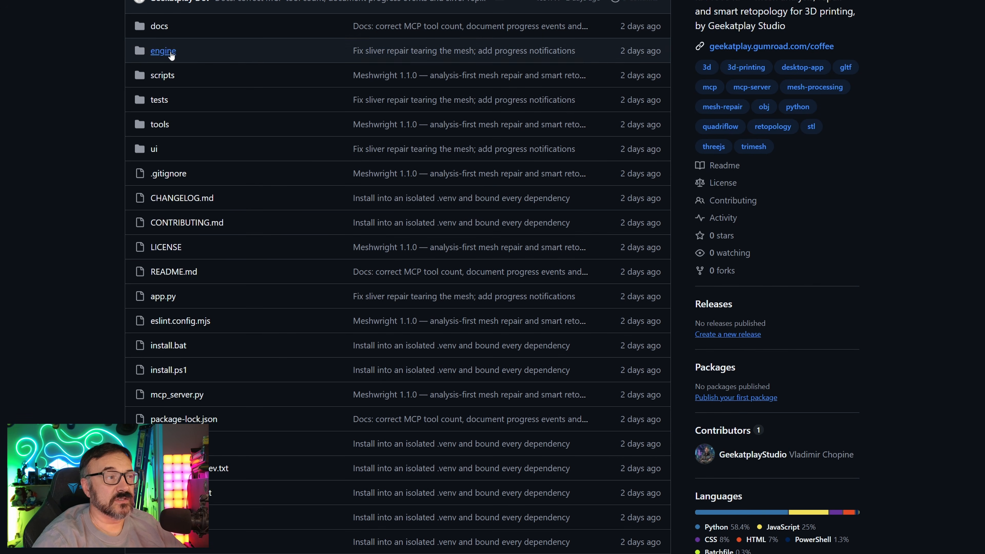
pyautogui.click(168, 31)
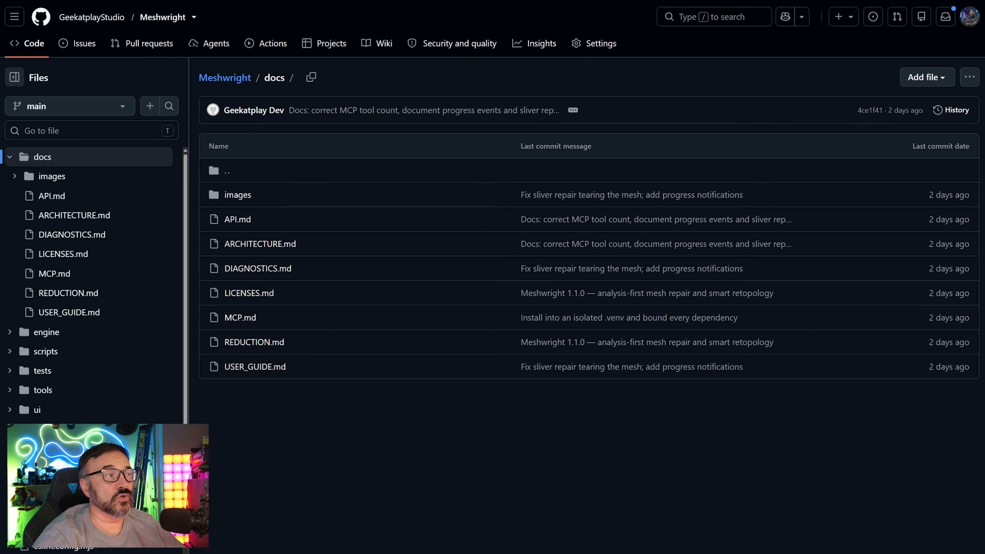
pyautogui.click(212, 161)
# Read through the repository's README, covering features, repair stages, keyboard shortcuts, MCP server and Python API, and the libraries used.
pyautogui.scroll(-15, 116, 218)
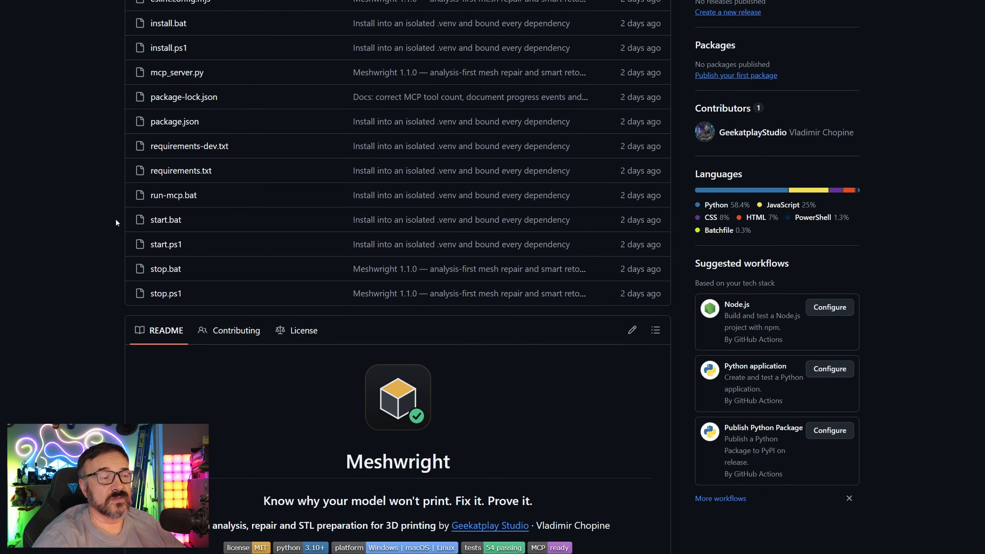
pyautogui.scroll(-6, 527, 142)
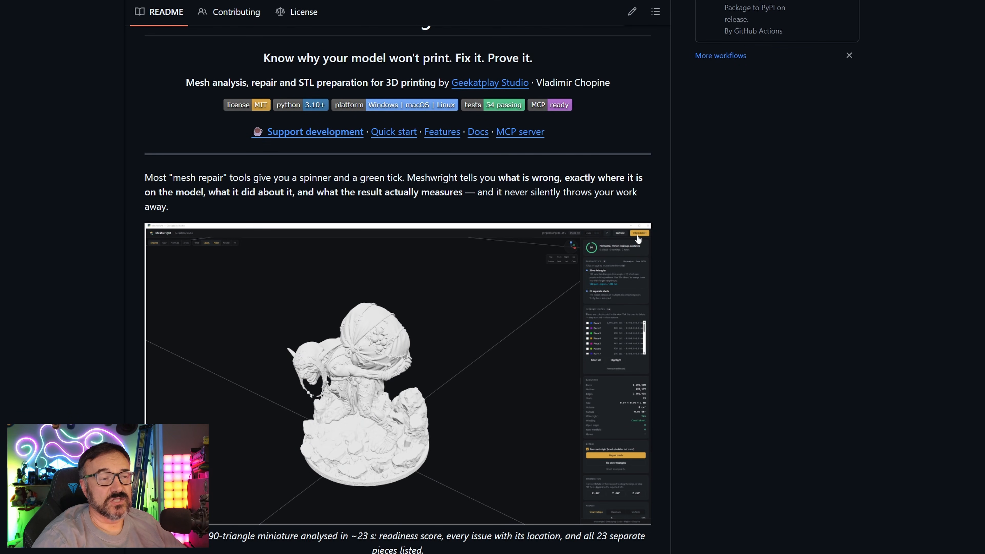
pyautogui.scroll(-6, 570, 363)
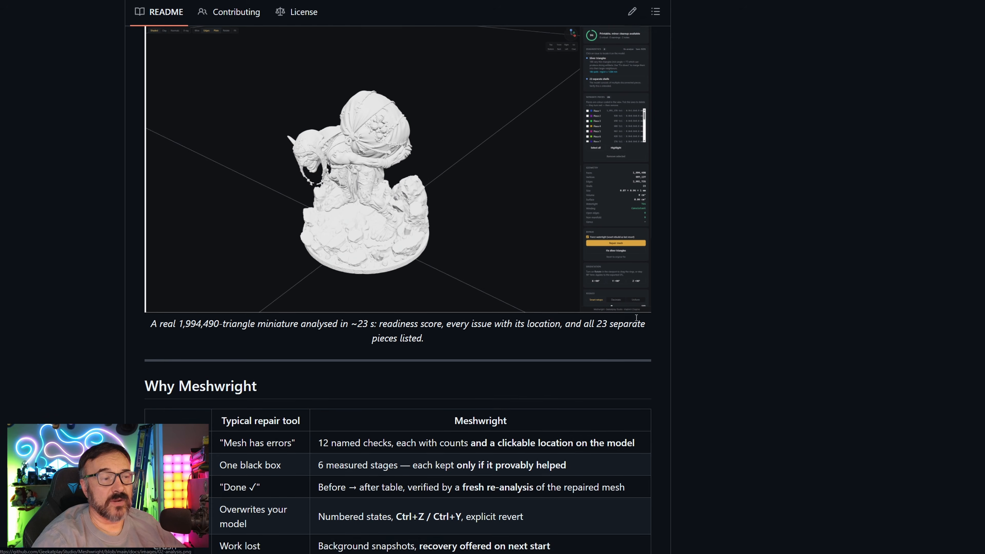
pyautogui.scroll(-20, 669, 277)
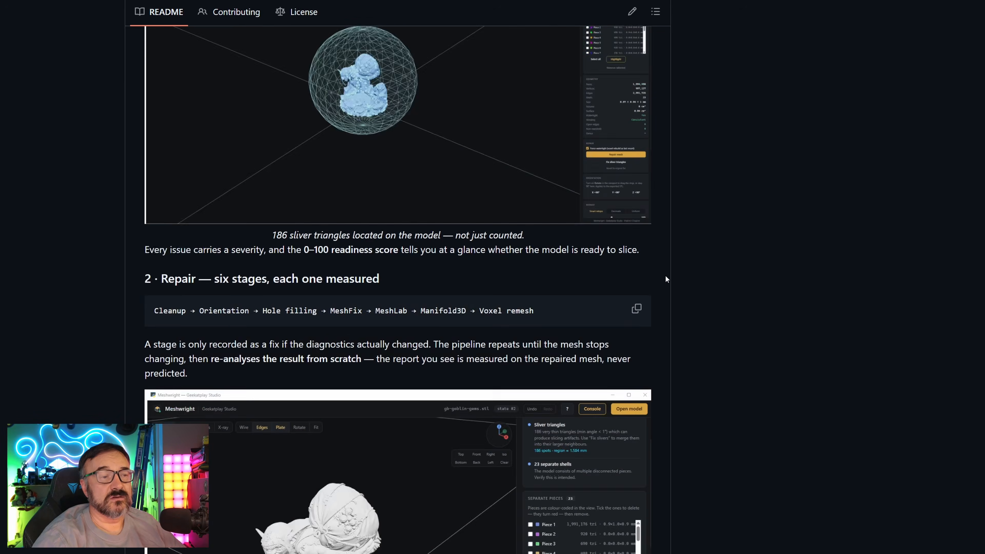
pyautogui.scroll(-20, 666, 276)
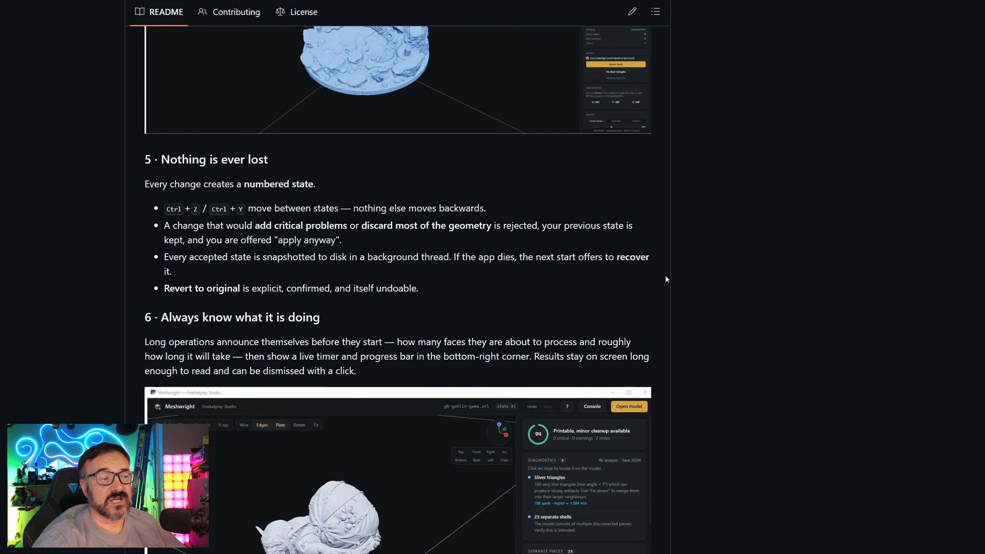
pyautogui.scroll(-6, 665, 279)
pyautogui.scroll(4, 597, 208)
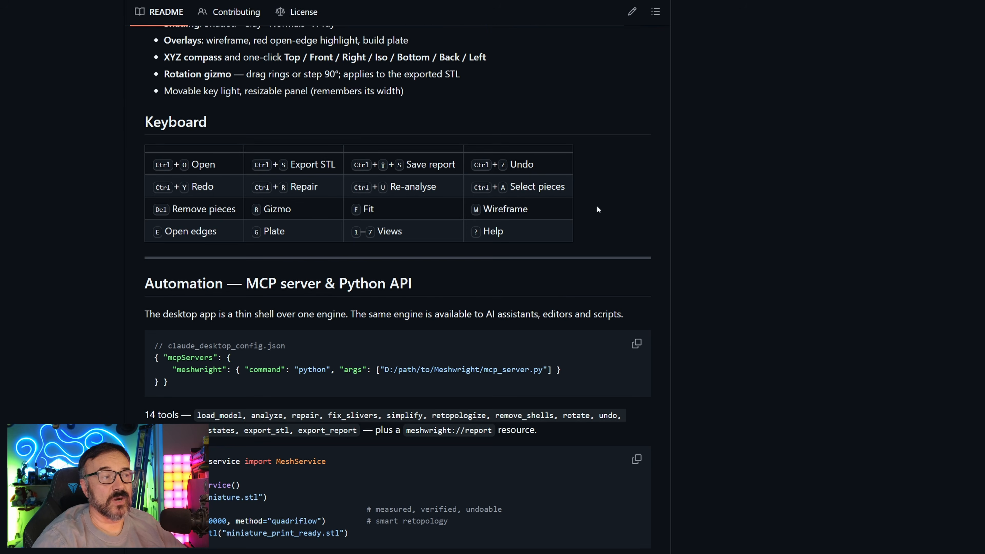
pyautogui.scroll(-14, 311, 287)
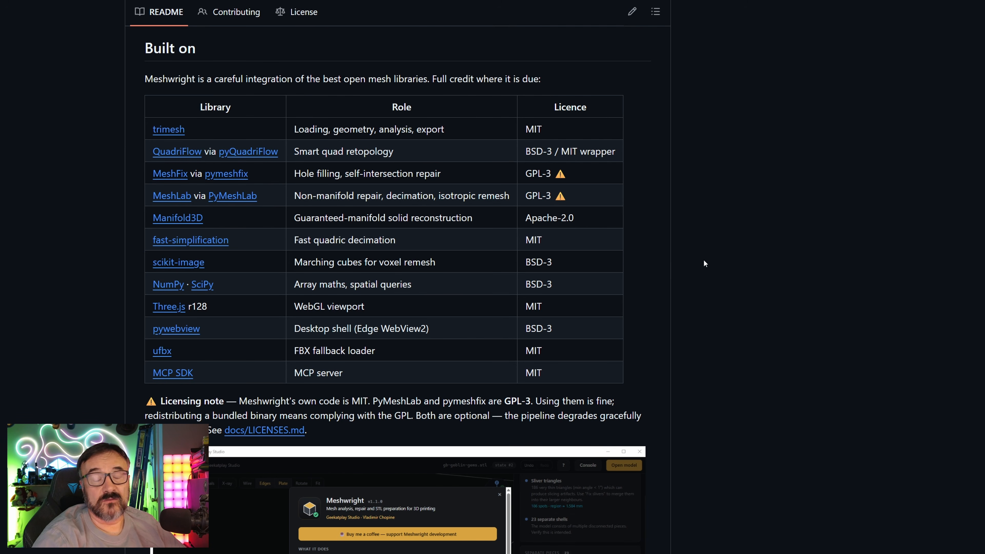
pyautogui.scroll(15, 666, 266)
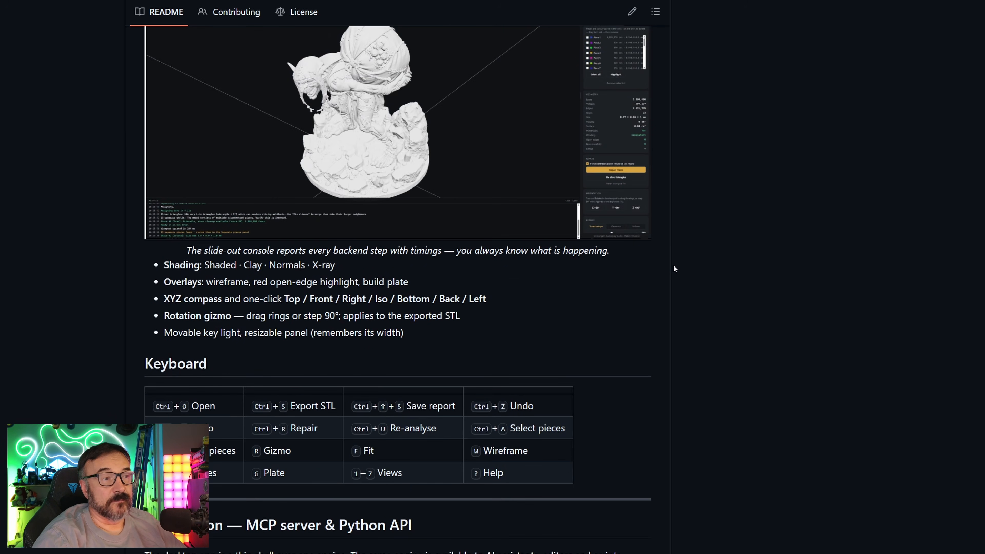
pyautogui.scroll(20, 673, 264)
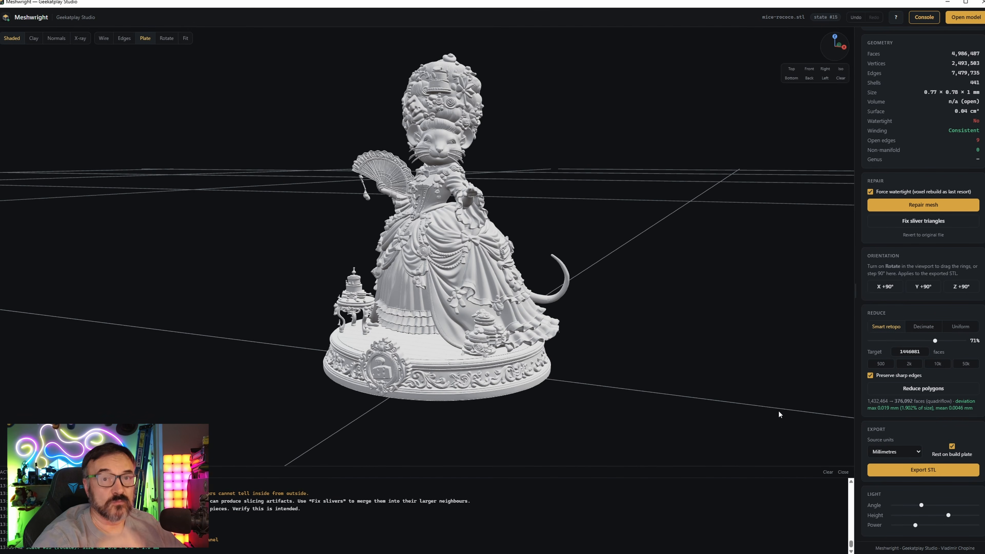
# Switch to Meshwright, locate the open holes issue on the mouse figurine and inspect the marked region.
pyautogui.moveTo(662, 204); pyautogui.dragTo(611, 225)
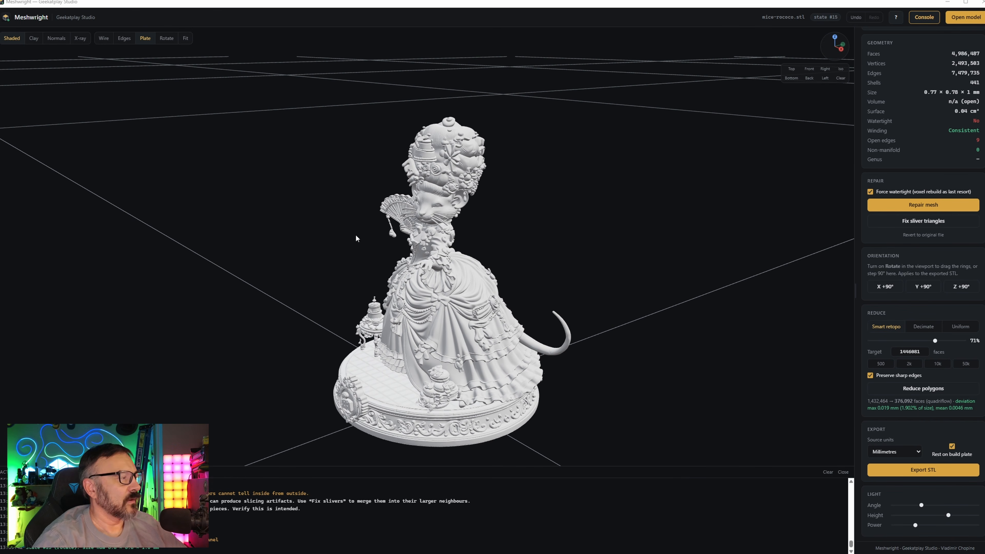
pyautogui.moveTo(706, 254); pyautogui.dragTo(719, 246)
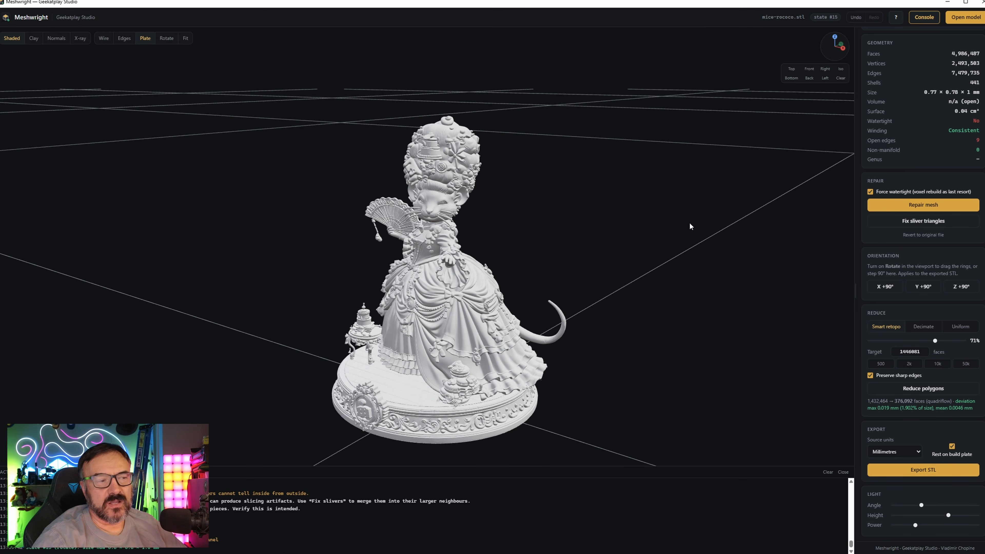
pyautogui.moveTo(690, 227); pyautogui.dragTo(660, 227)
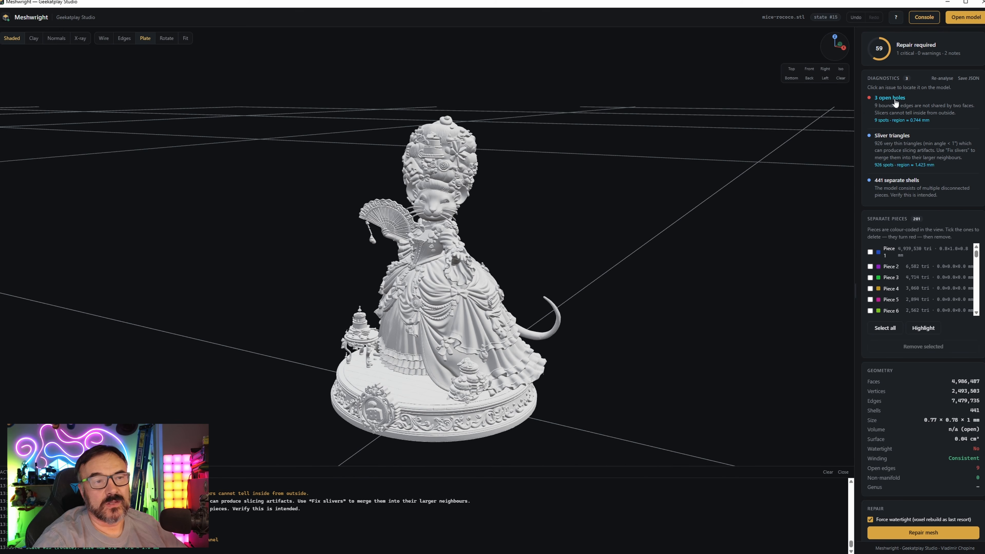
pyautogui.click(778, 176)
pyautogui.scroll(8, 385, 375)
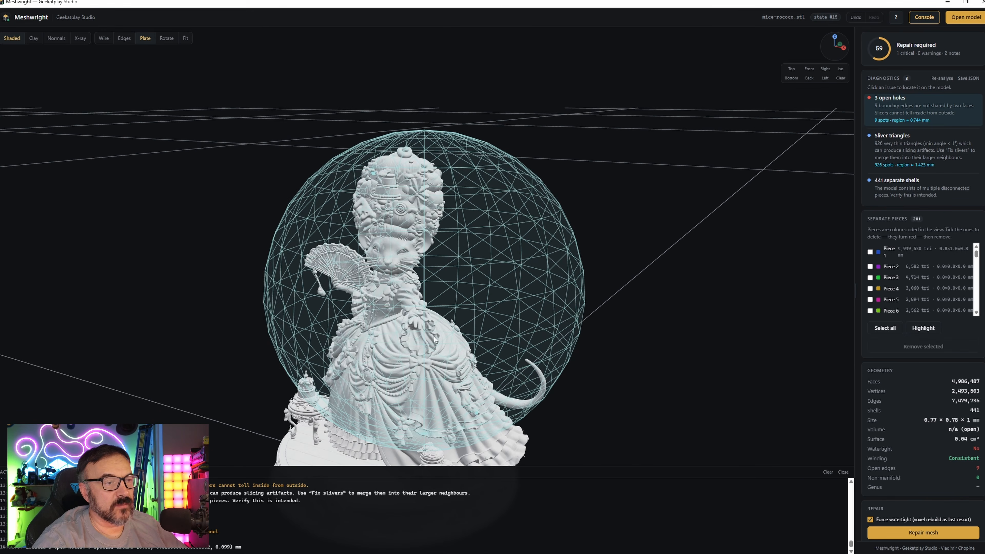
pyautogui.moveTo(433, 337); pyautogui.dragTo(368, 350)
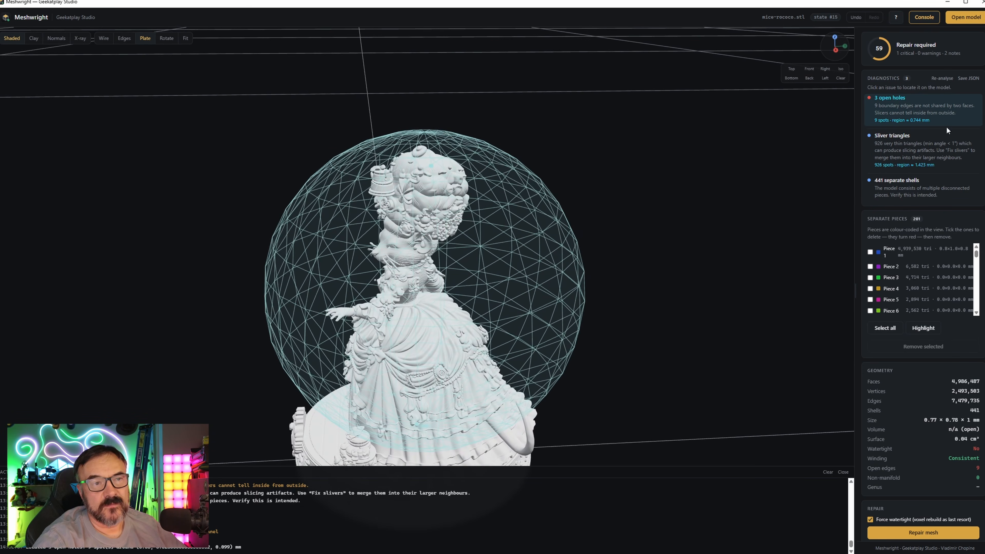
# Locate the sliver triangles on the figurine, inspect where they are spread, and clear the marking.
pyautogui.click(905, 144)
pyautogui.moveTo(396, 297); pyautogui.dragTo(477, 301)
pyautogui.scroll(10, 463, 322)
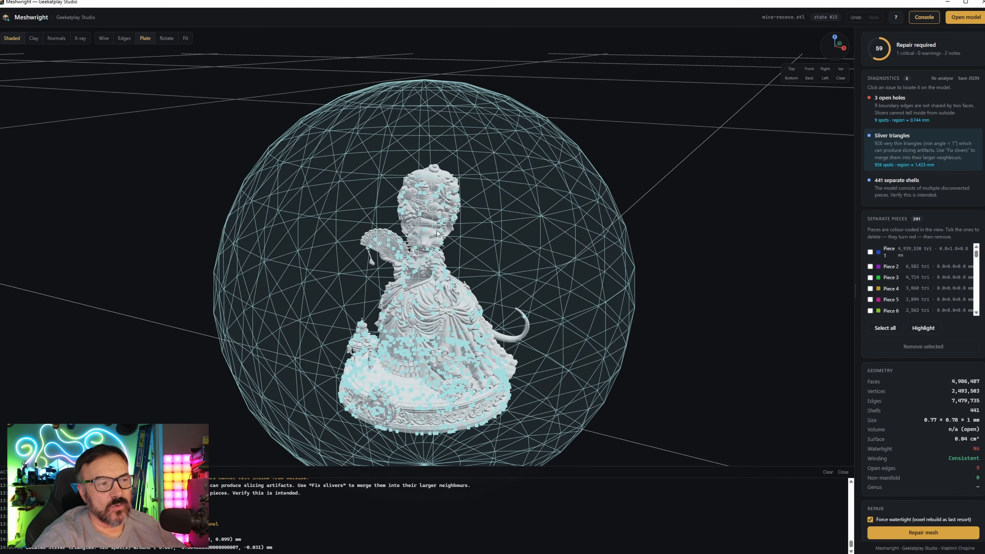
pyautogui.moveTo(490, 238)
pyautogui.mouseDown()
pyautogui.moveTo(455, 247)
pyautogui.moveTo(504, 259)
pyautogui.moveTo(487, 254)
pyautogui.mouseUp()
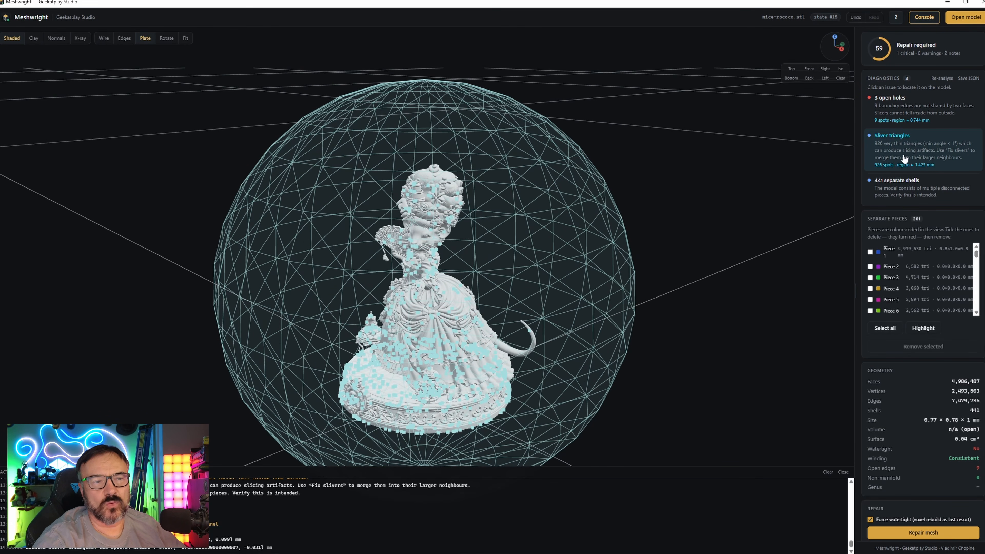
pyautogui.click(896, 158)
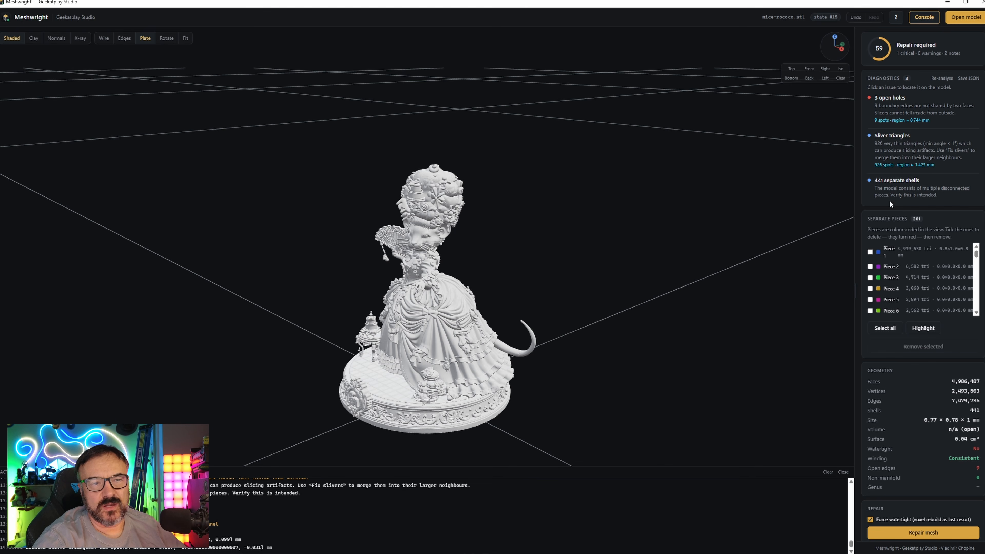
# Highlight the separate pieces in colour and inspect the disconnected parts around the figurine's head, whiskers and bodice.
pyautogui.moveTo(506, 299); pyautogui.dragTo(501, 406)
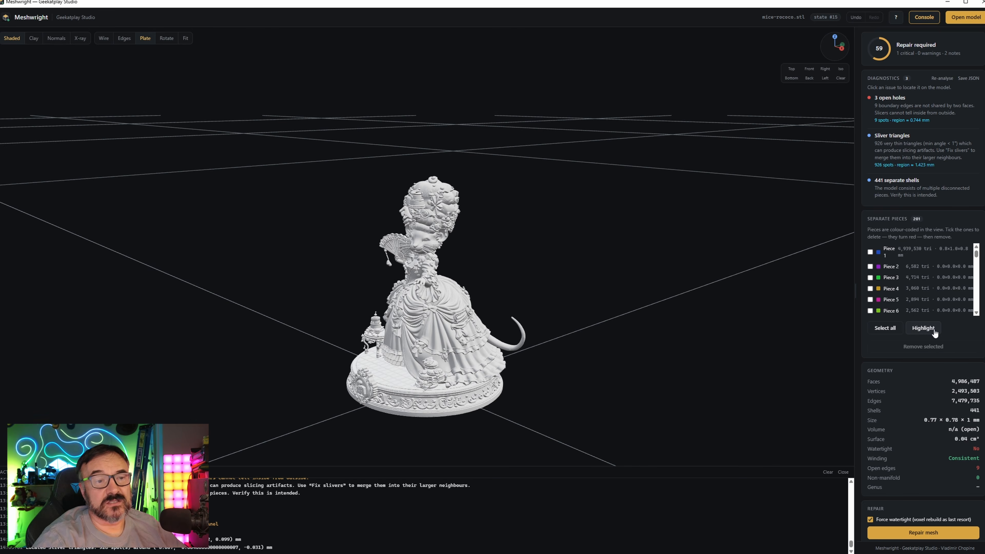
pyautogui.click(924, 328)
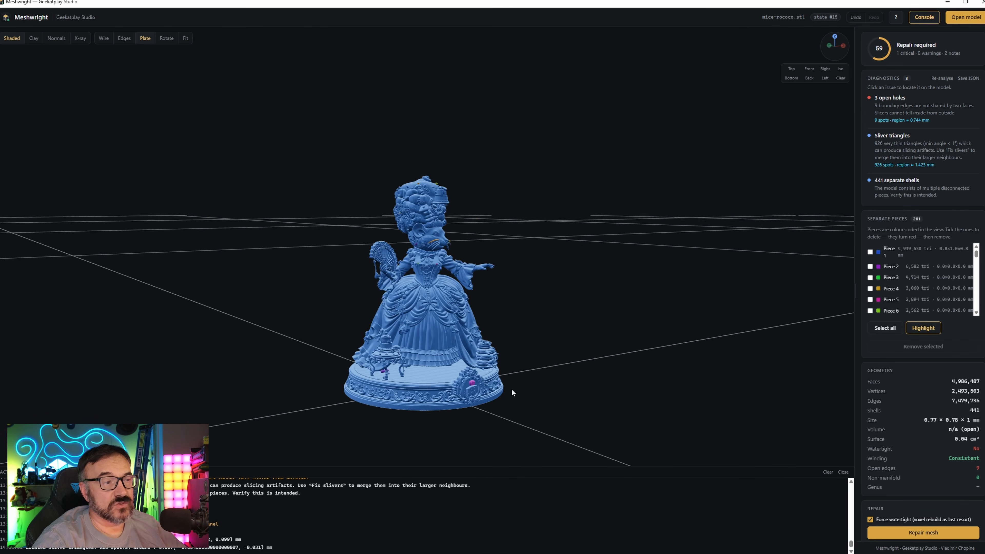
pyautogui.moveTo(512, 393); pyautogui.dragTo(372, 408)
pyautogui.scroll(5, 435, 218)
pyautogui.moveTo(457, 180); pyautogui.dragTo(205, 162)
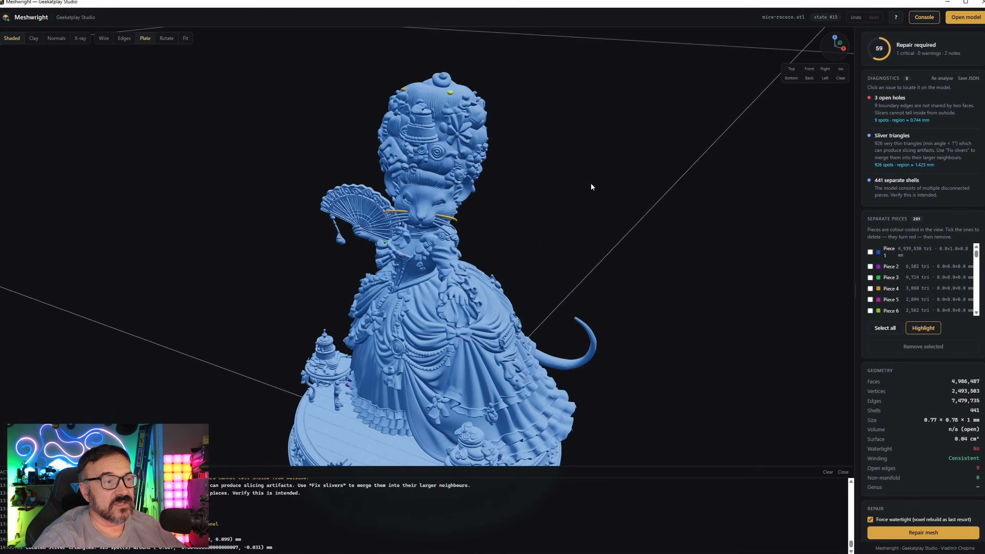
pyautogui.moveTo(592, 184); pyautogui.dragTo(650, 180)
pyautogui.scroll(5, 391, 164)
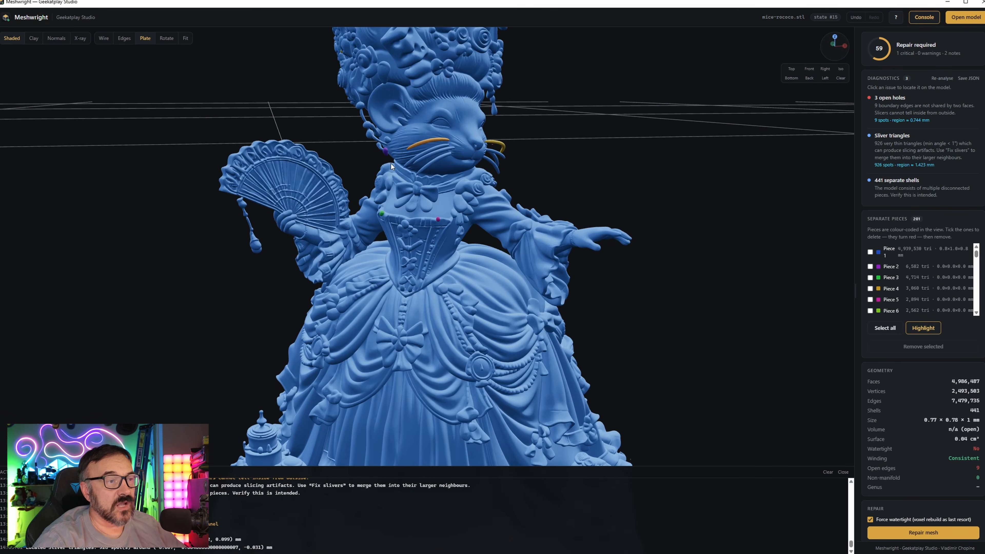
pyautogui.moveTo(391, 164); pyautogui.dragTo(498, 134)
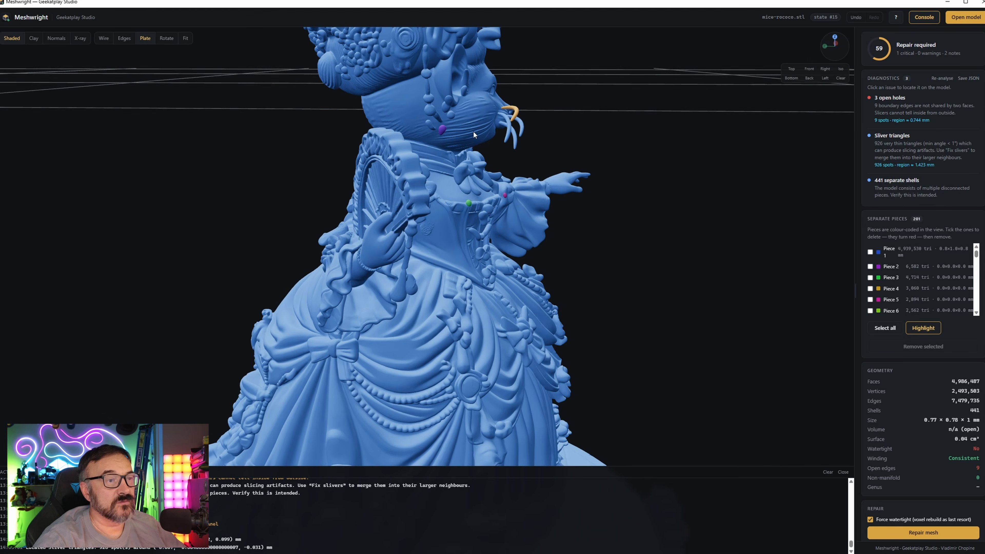
# Select all separate pieces of the figurine except Piece 1 and remove the 200 selected pieces.
pyautogui.moveTo(637, 274); pyautogui.dragTo(492, 322)
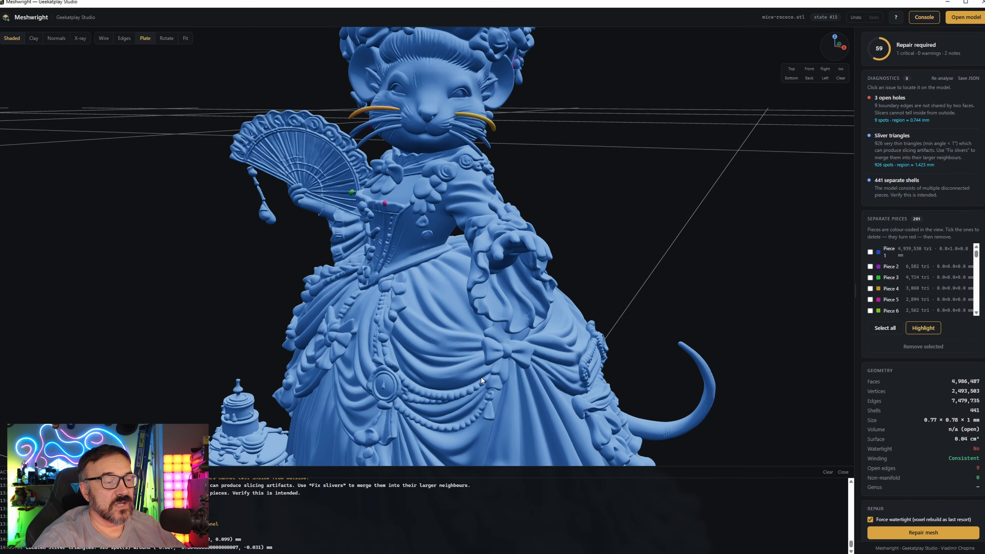
pyautogui.scroll(-5, 481, 376)
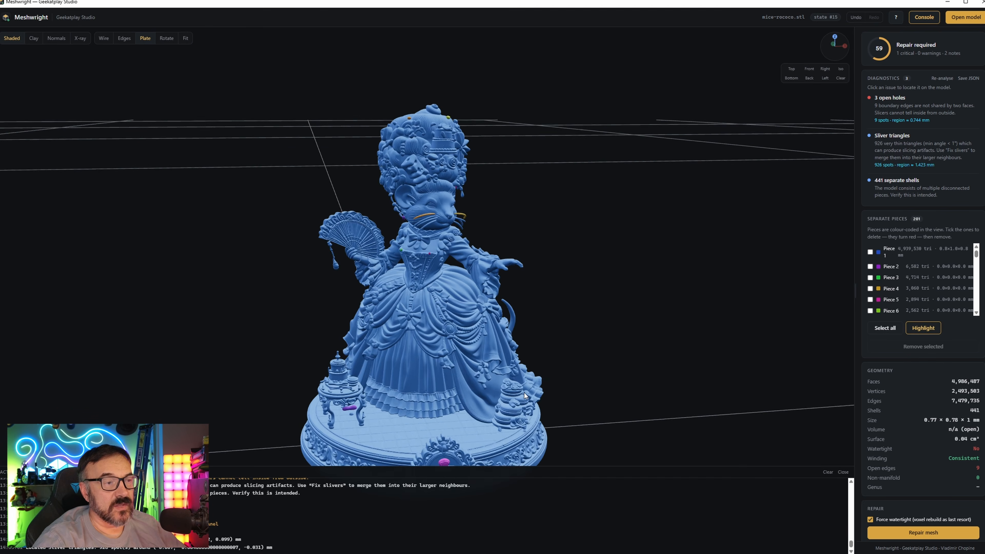
pyautogui.moveTo(524, 396); pyautogui.dragTo(546, 233)
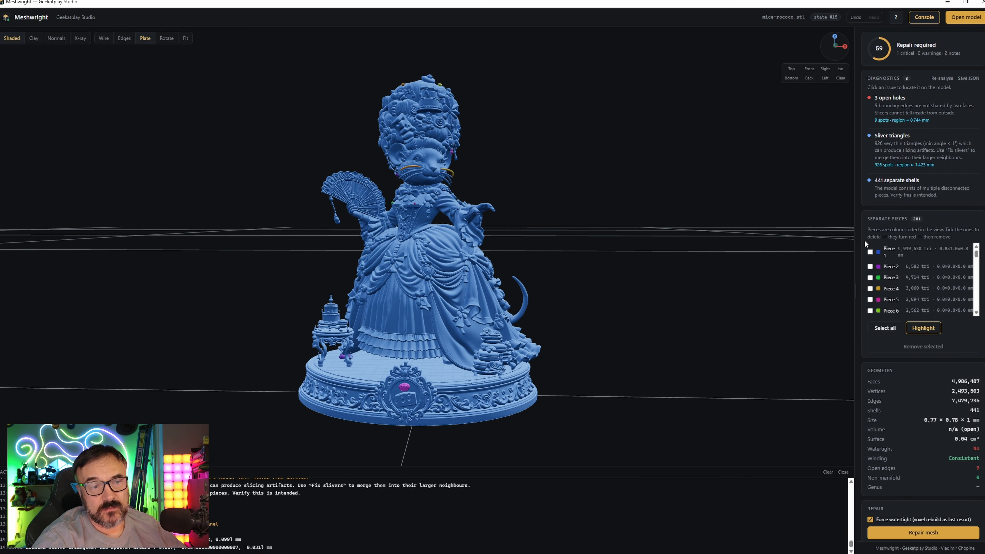
pyautogui.click(884, 328)
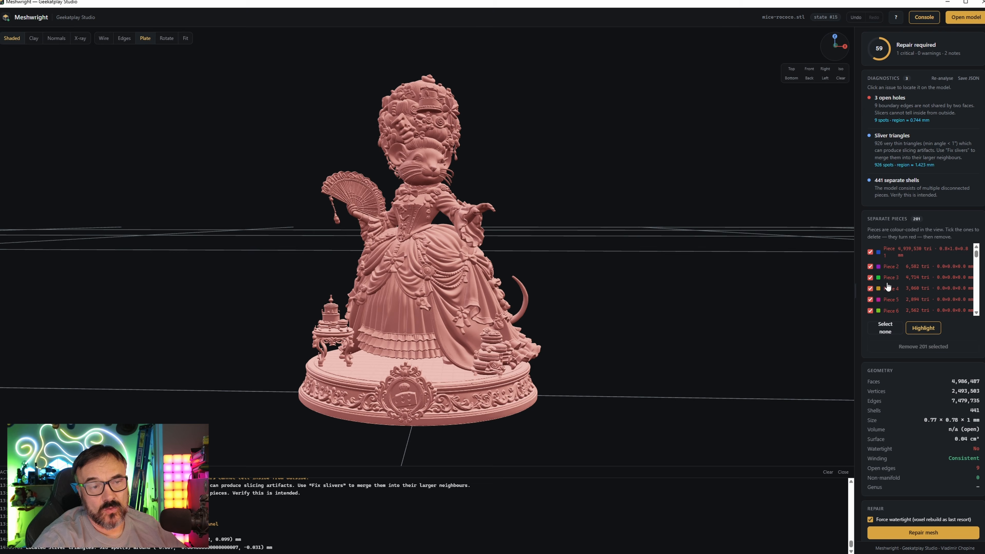
pyautogui.click(871, 253)
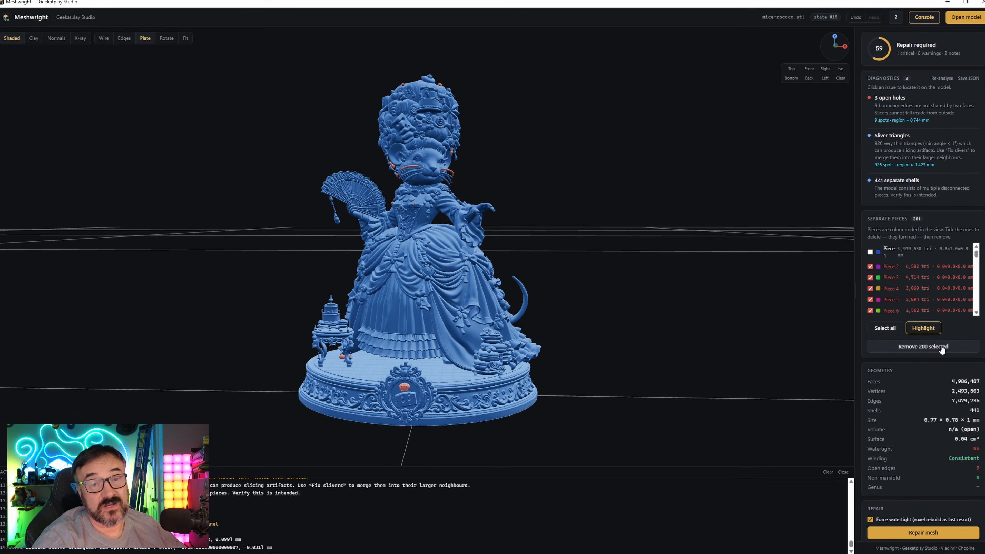
pyautogui.moveTo(551, 294); pyautogui.dragTo(628, 298)
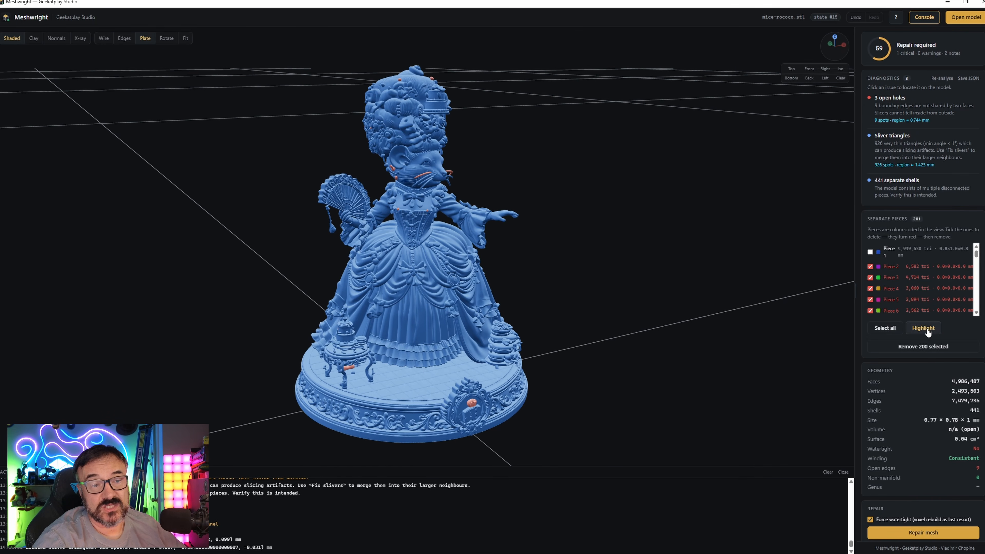
pyautogui.click(930, 350)
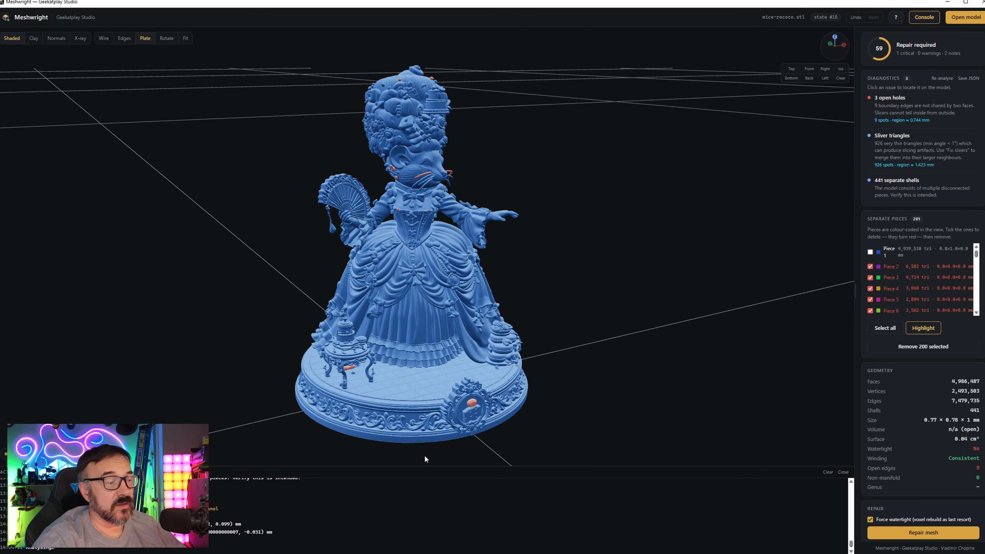
pyautogui.moveTo(574, 286); pyautogui.dragTo(573, 309)
pyautogui.scroll(-2, 573, 310)
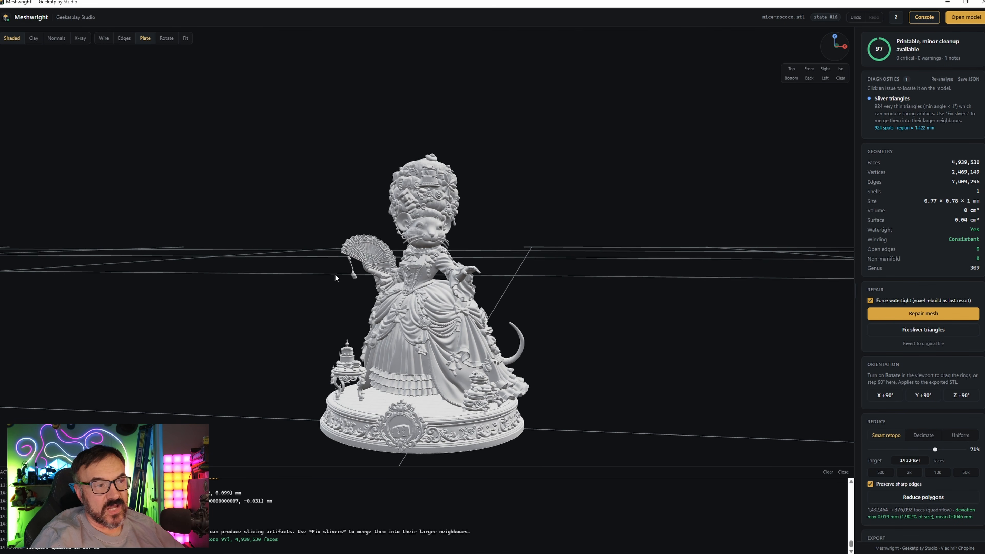
# Locate the sliver triangles on the cleaned figurine, clear the marking, and review the repair, reduction and export options.
pyautogui.moveTo(666, 304); pyautogui.dragTo(653, 323)
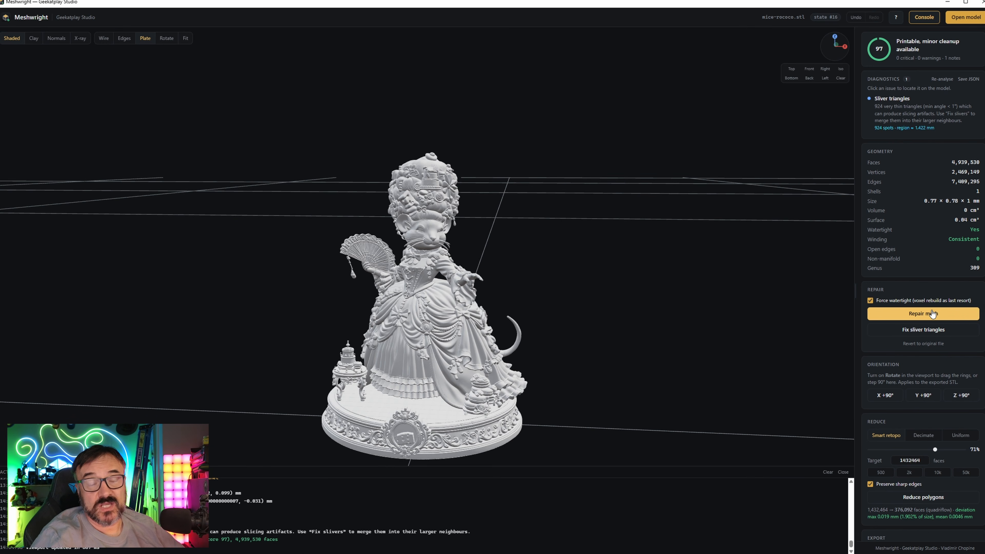
pyautogui.moveTo(565, 372); pyautogui.dragTo(479, 369)
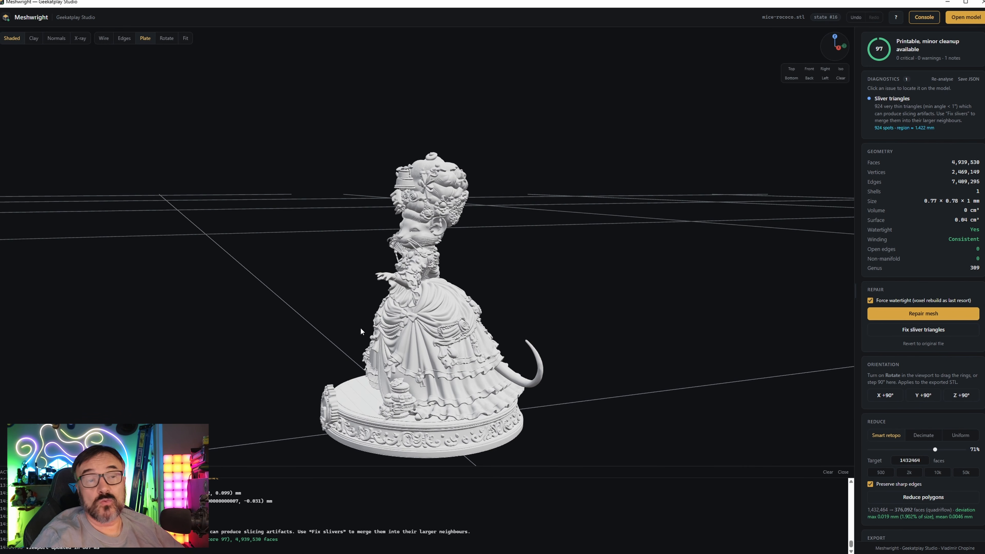
pyautogui.moveTo(361, 331); pyautogui.dragTo(428, 337)
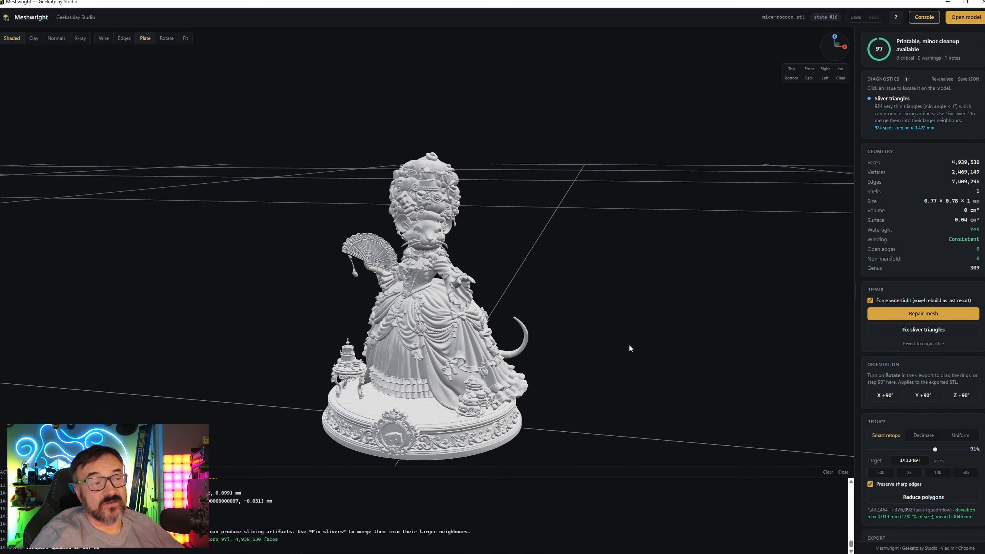
pyautogui.moveTo(631, 345); pyautogui.dragTo(494, 345)
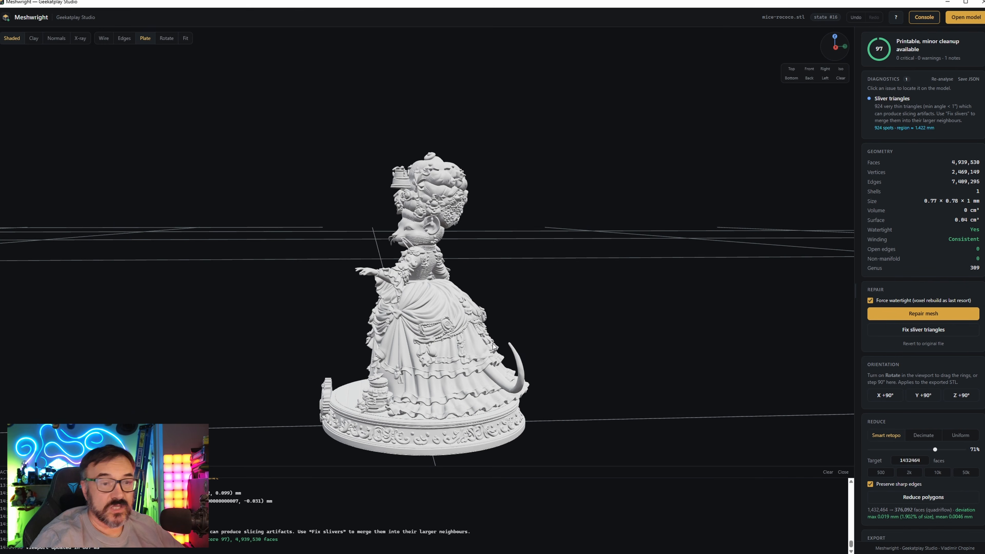
pyautogui.click(895, 138)
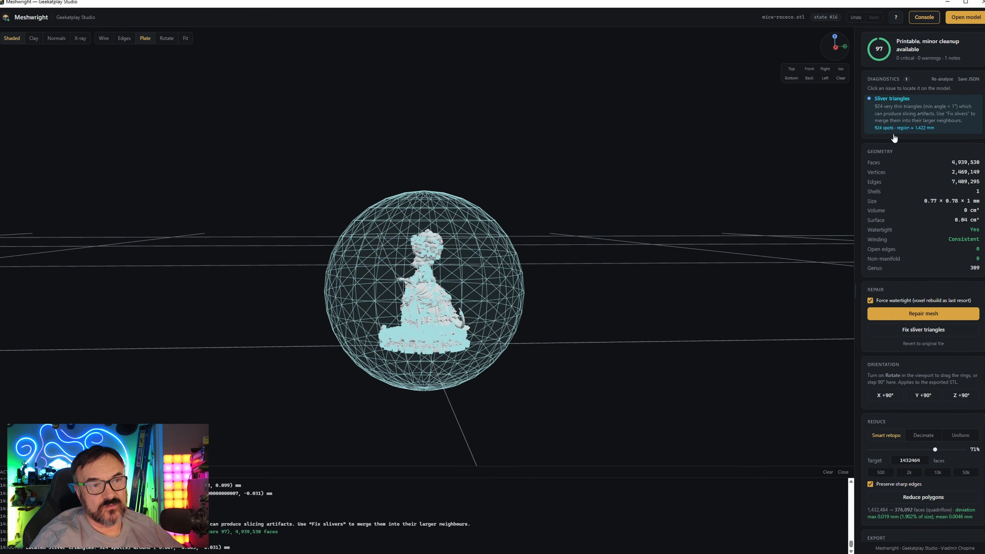
pyautogui.scroll(5, 434, 342)
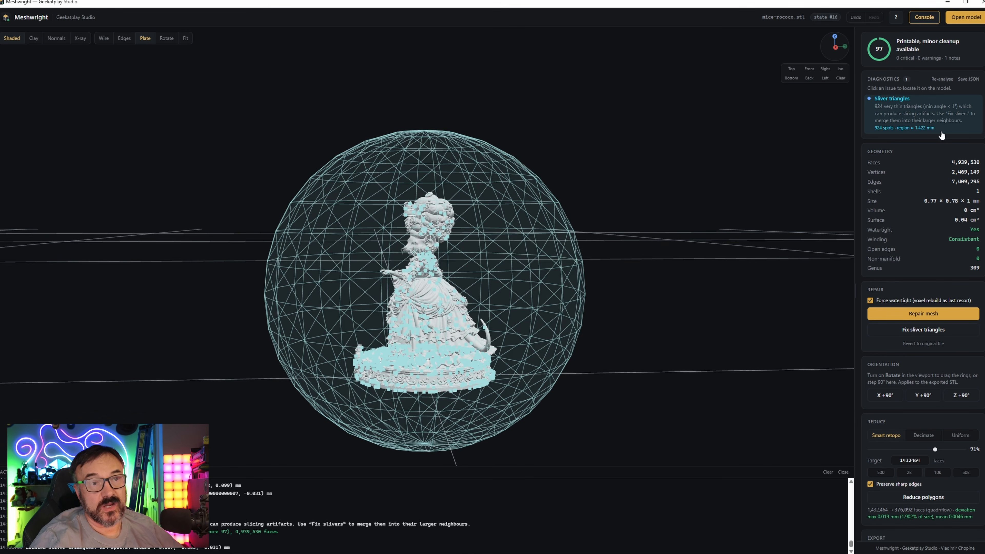
pyautogui.click(912, 121)
pyautogui.moveTo(438, 315); pyautogui.dragTo(550, 333)
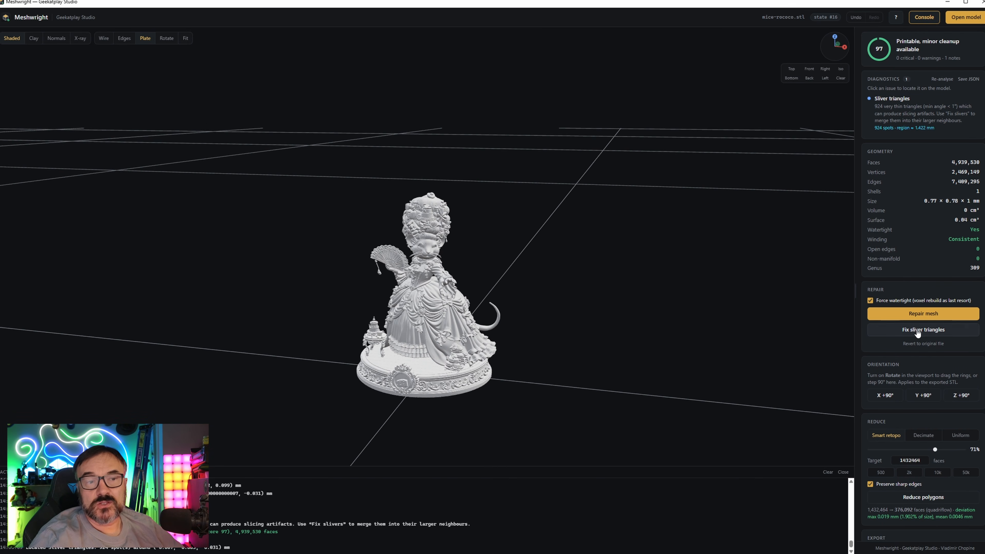
pyautogui.scroll(-3, 923, 331)
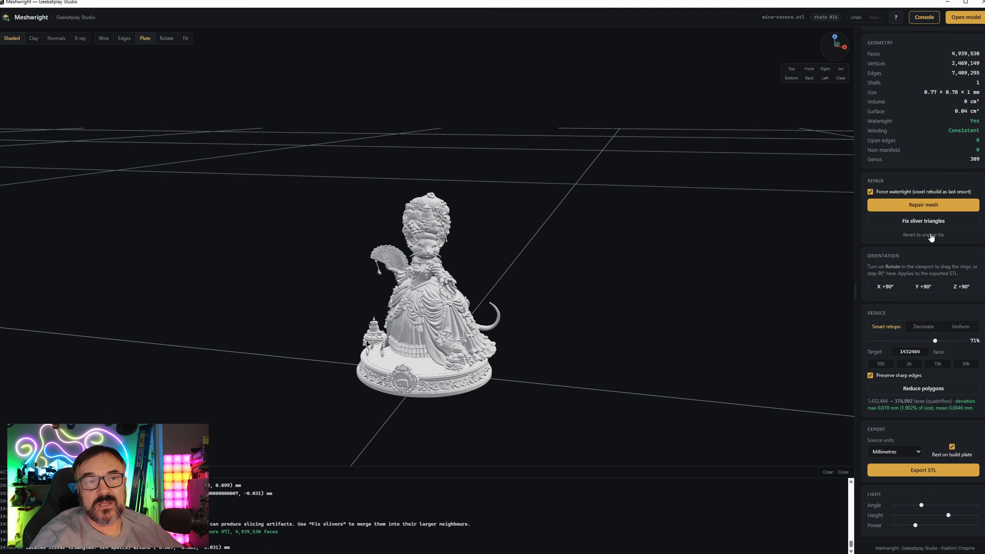
pyautogui.scroll(2, 932, 238)
pyautogui.scroll(1, 907, 235)
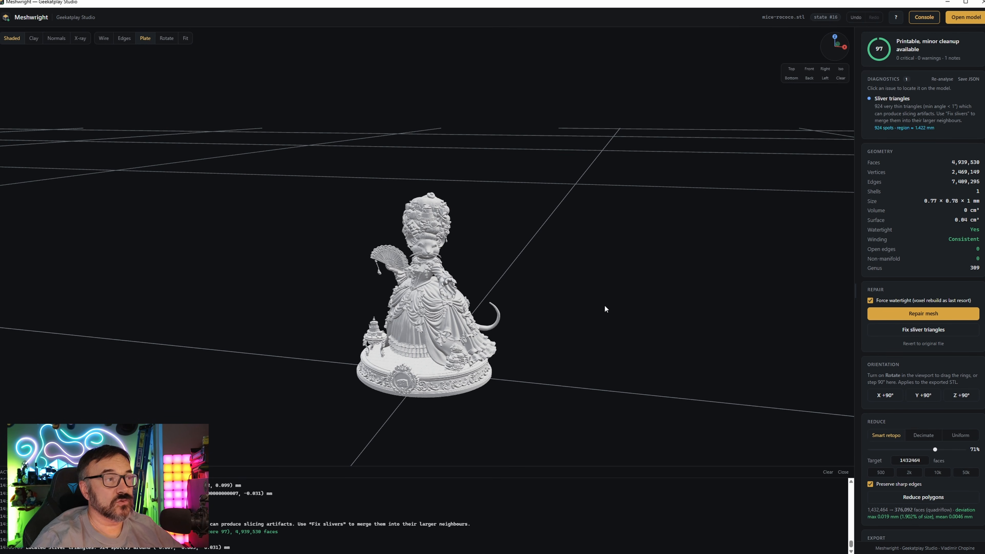
# Show the figurine in Clay, Normals and X-ray shading with the wireframe overlay turned on.
pyautogui.moveTo(565, 337); pyautogui.dragTo(516, 338)
pyautogui.scroll(3, 423, 296)
pyautogui.moveTo(422, 294); pyautogui.dragTo(423, 316)
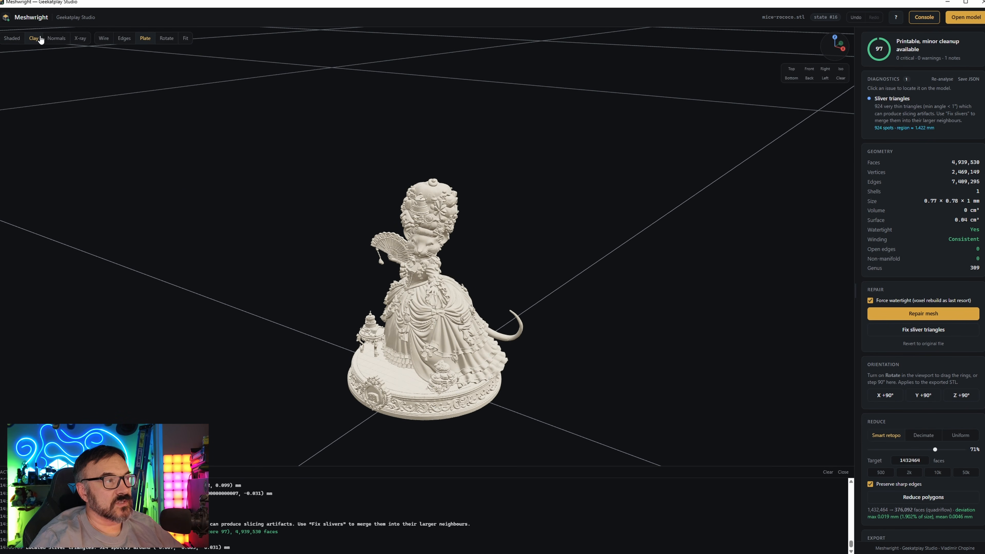
pyautogui.click(56, 39)
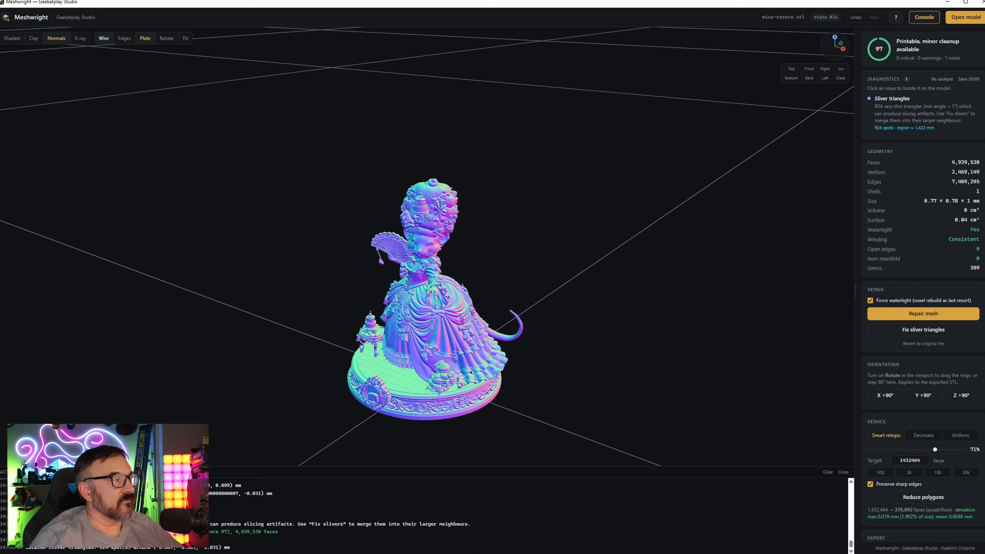
pyautogui.click(104, 38)
pyautogui.click(81, 39)
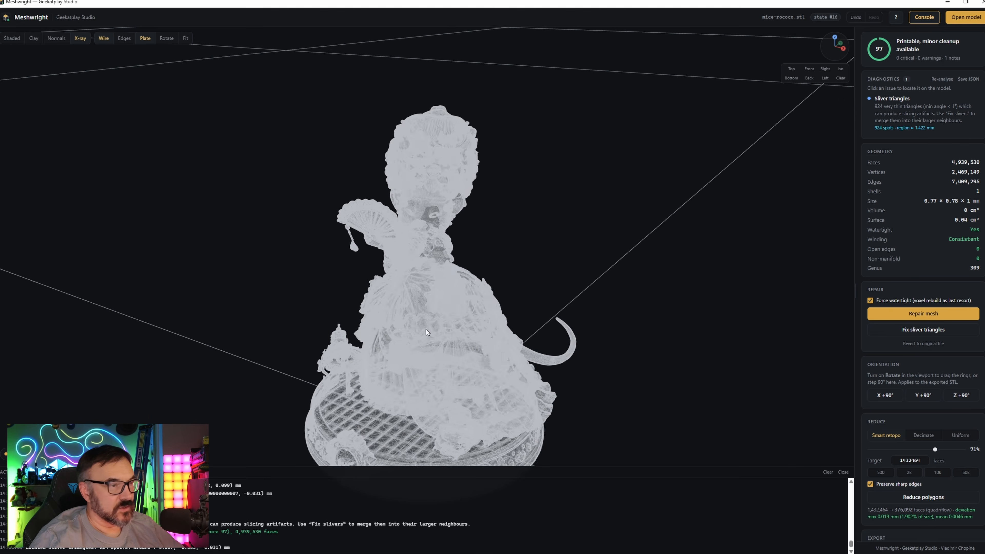
# Inspect the figurine's interior and mesh structure around the bodice, skirt and fan in the X-ray wireframe view.
pyautogui.moveTo(425, 329); pyautogui.dragTo(441, 328)
pyautogui.scroll(5, 483, 234)
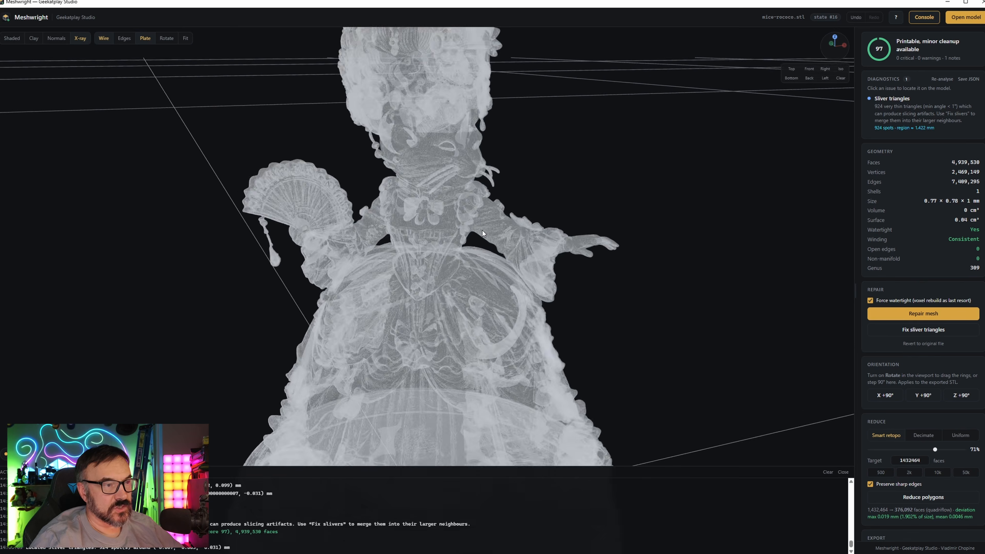
pyautogui.scroll(5, 483, 230)
pyautogui.moveTo(424, 159); pyautogui.dragTo(491, 150)
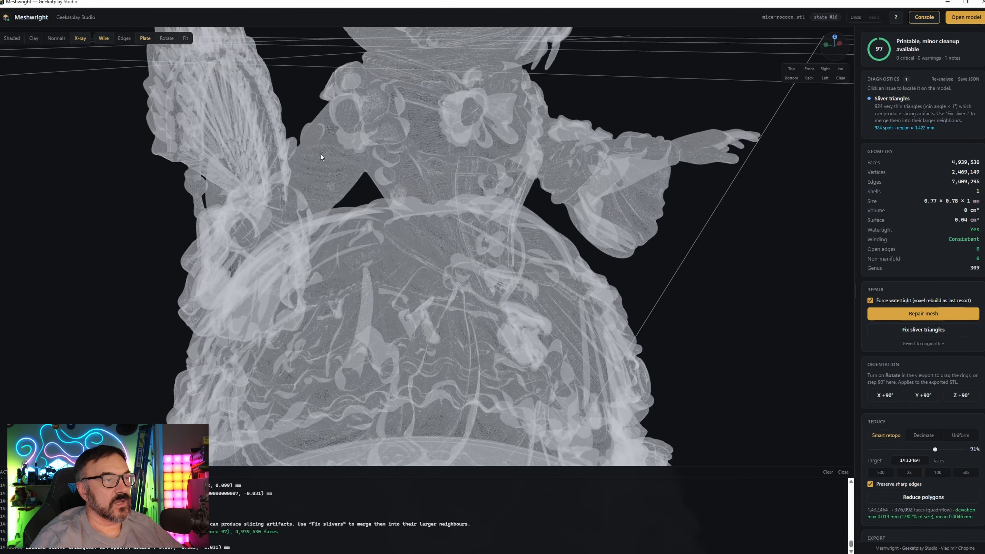
pyautogui.scroll(8, 320, 157)
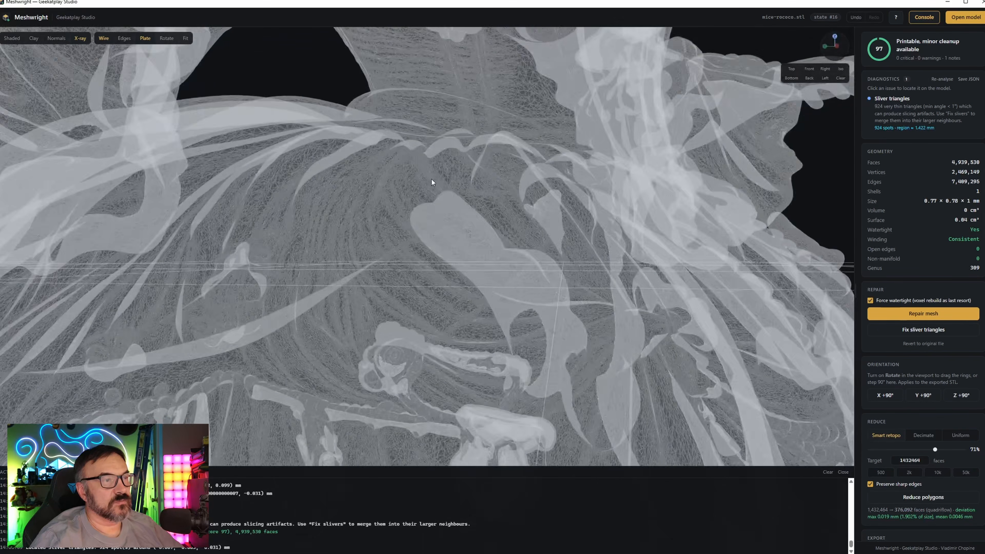
pyautogui.moveTo(431, 179); pyautogui.dragTo(397, 220)
pyautogui.scroll(-3, 272, 164)
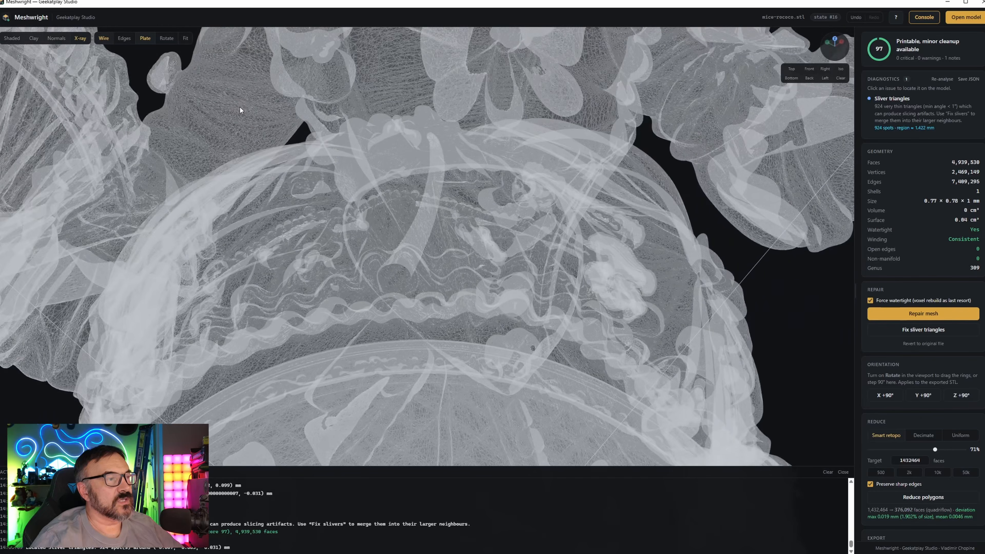
pyautogui.moveTo(240, 110); pyautogui.dragTo(461, 235)
pyautogui.scroll(-3, 267, 126)
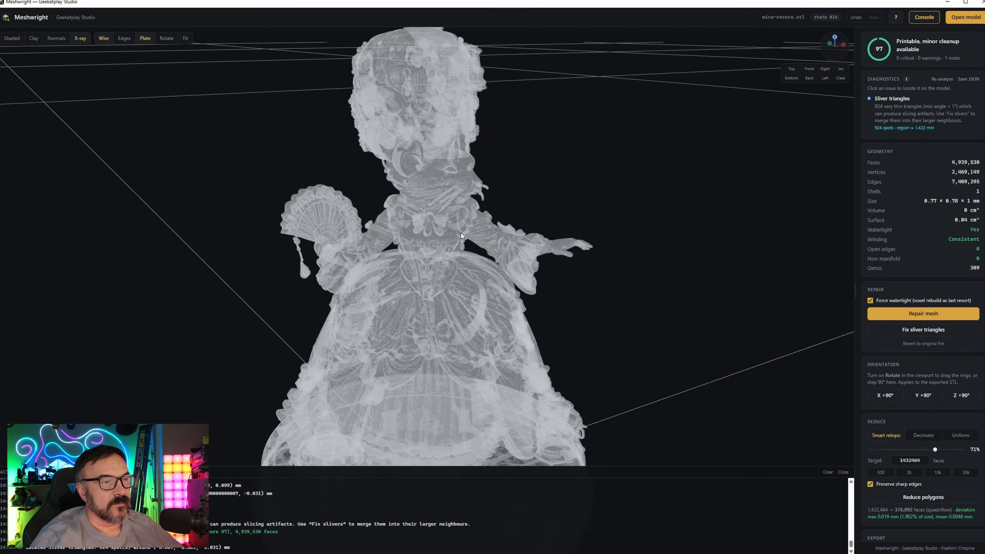
pyautogui.scroll(-3, 461, 233)
pyautogui.moveTo(552, 277); pyautogui.dragTo(509, 322)
pyautogui.scroll(-3, 517, 255)
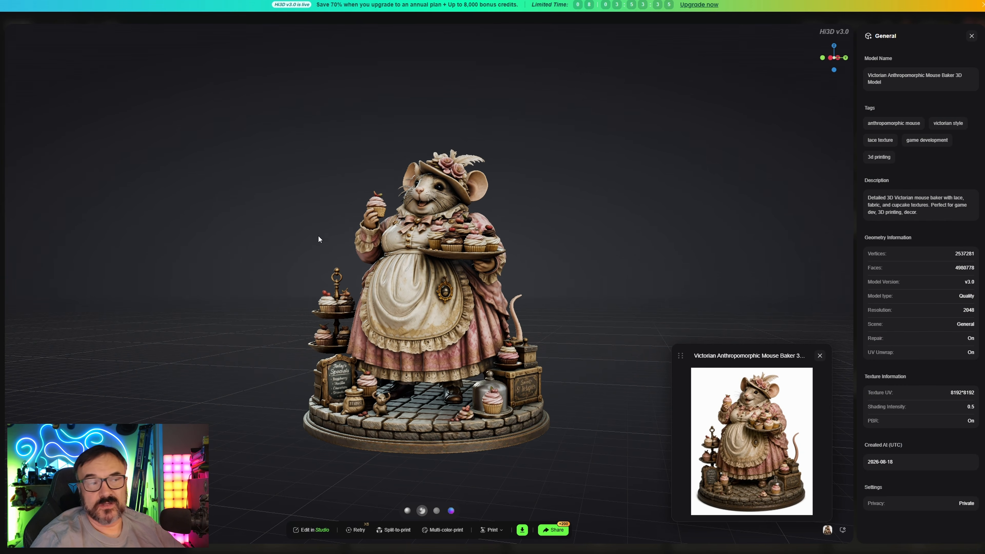
# Switch to Hi3D and inspect the Victorian Anthropomorphic Mouse Baker model from several angles.
pyautogui.moveTo(318, 235)
pyautogui.mouseDown()
pyautogui.moveTo(332, 248)
pyautogui.moveTo(303, 248)
pyautogui.mouseUp()
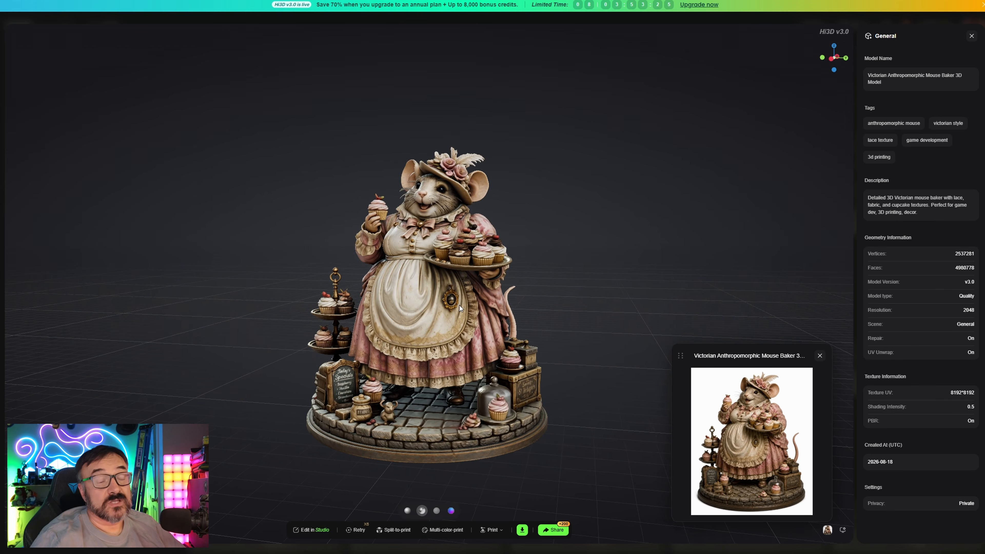
pyautogui.moveTo(460, 306)
pyautogui.mouseDown()
pyautogui.moveTo(433, 305)
pyautogui.moveTo(475, 303)
pyautogui.mouseUp()
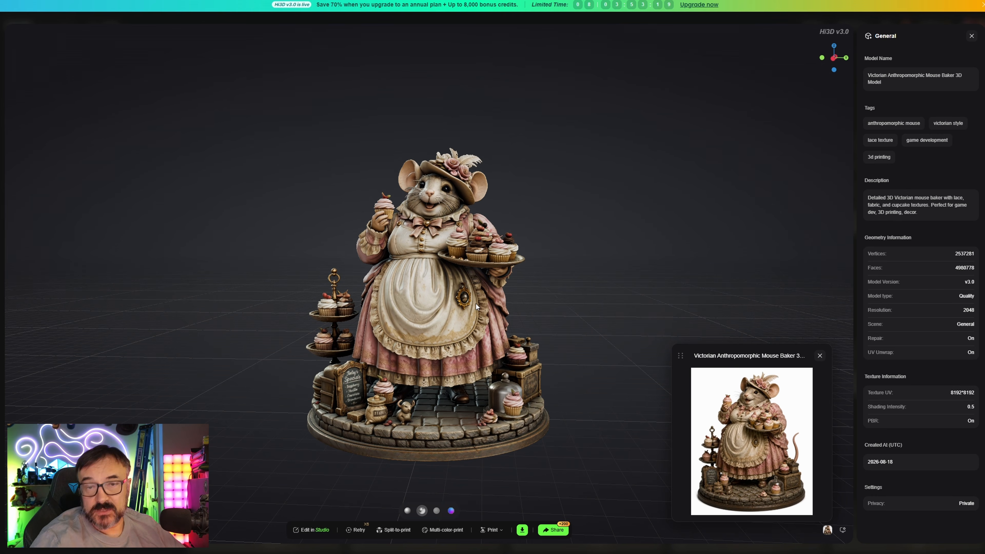
pyautogui.moveTo(456, 305); pyautogui.dragTo(422, 305)
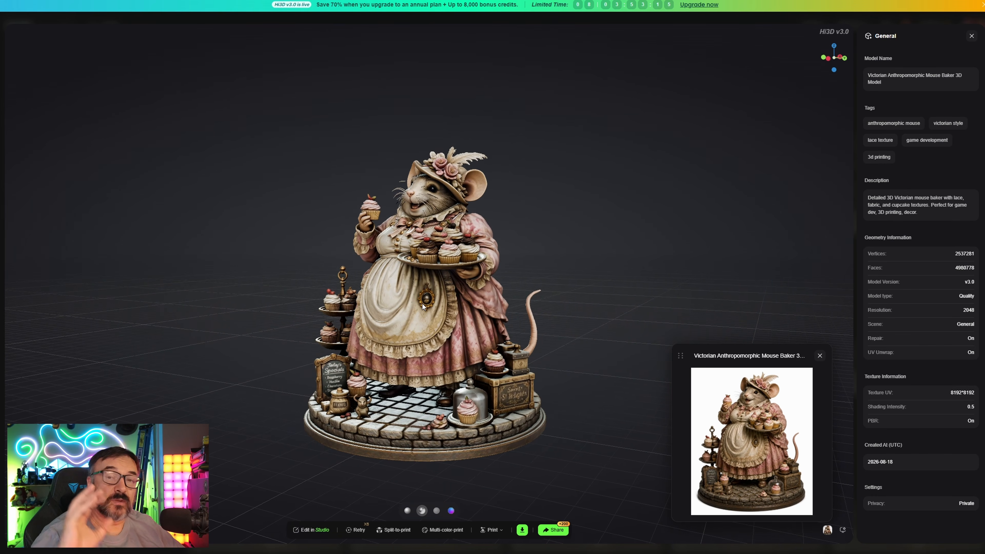
pyautogui.moveTo(412, 320); pyautogui.dragTo(458, 318)
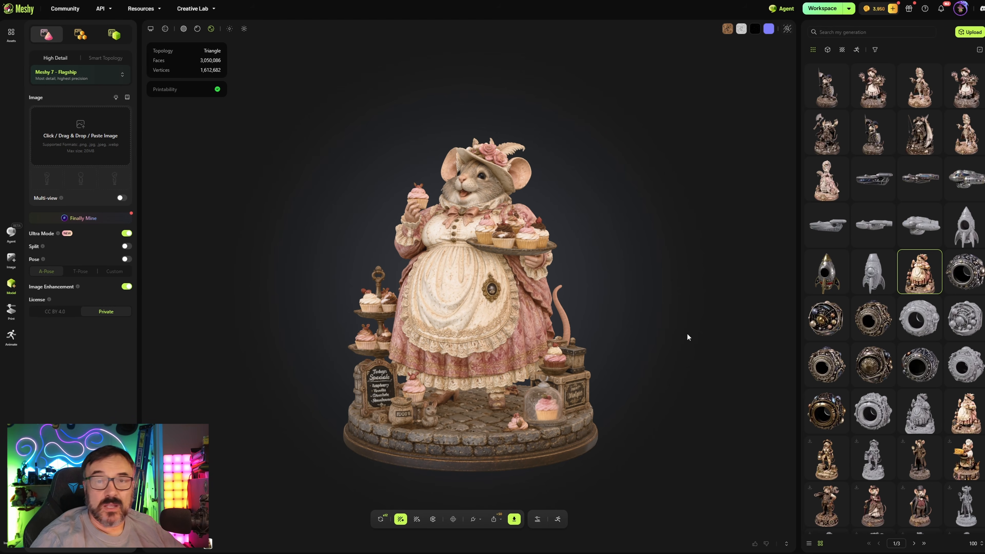
# Switch to Meshy and inspect the mouse baker and the rococo mouse gentleman with the cane from all sides.
pyautogui.moveTo(605, 370); pyautogui.dragTo(401, 359)
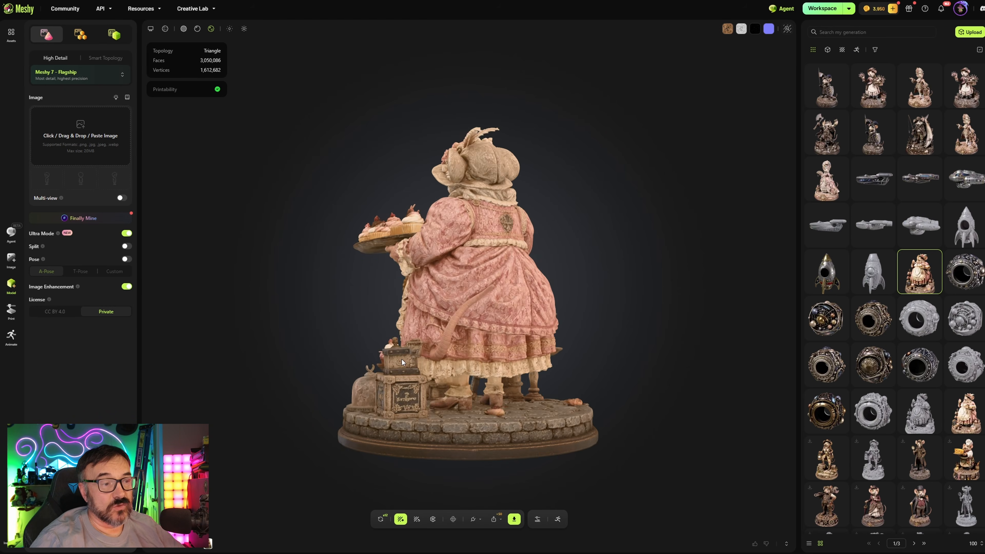
pyautogui.moveTo(508, 363); pyautogui.dragTo(498, 328)
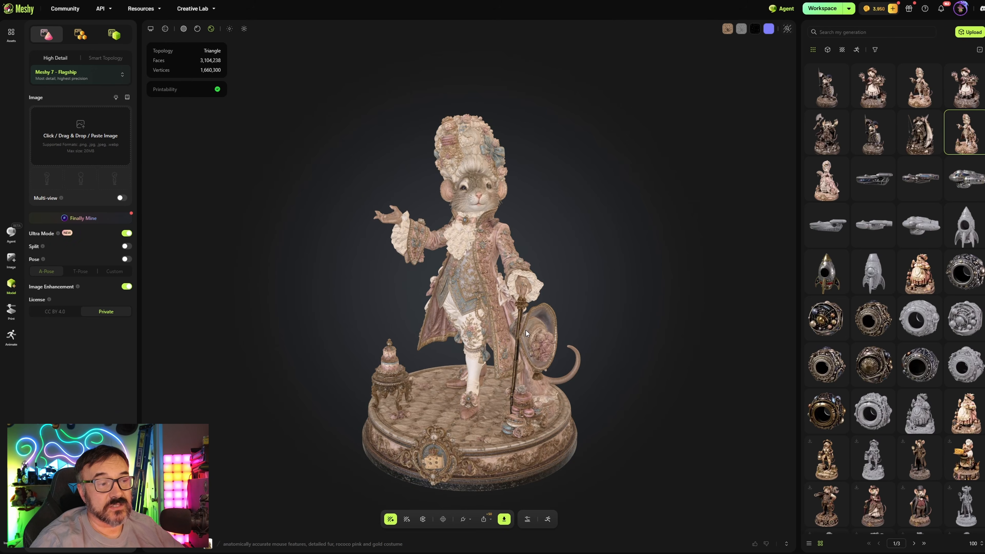
pyautogui.moveTo(525, 329); pyautogui.dragTo(386, 310)
pyautogui.moveTo(521, 364); pyautogui.dragTo(634, 337)
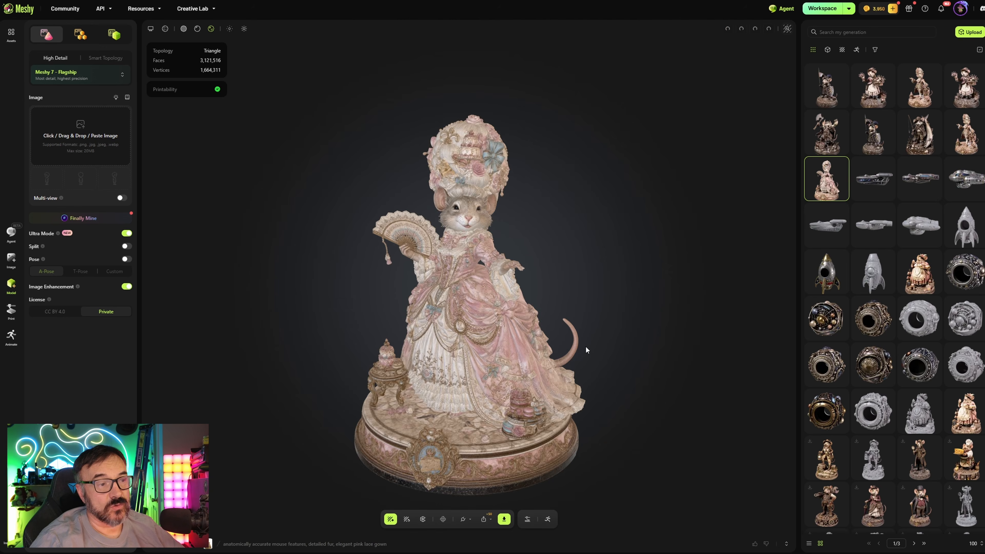
# Open the rococo mouse lady in the pink gown and inspect its front, back and dress details up close.
pyautogui.moveTo(586, 346); pyautogui.dragTo(451, 312)
pyautogui.scroll(5, 431, 404)
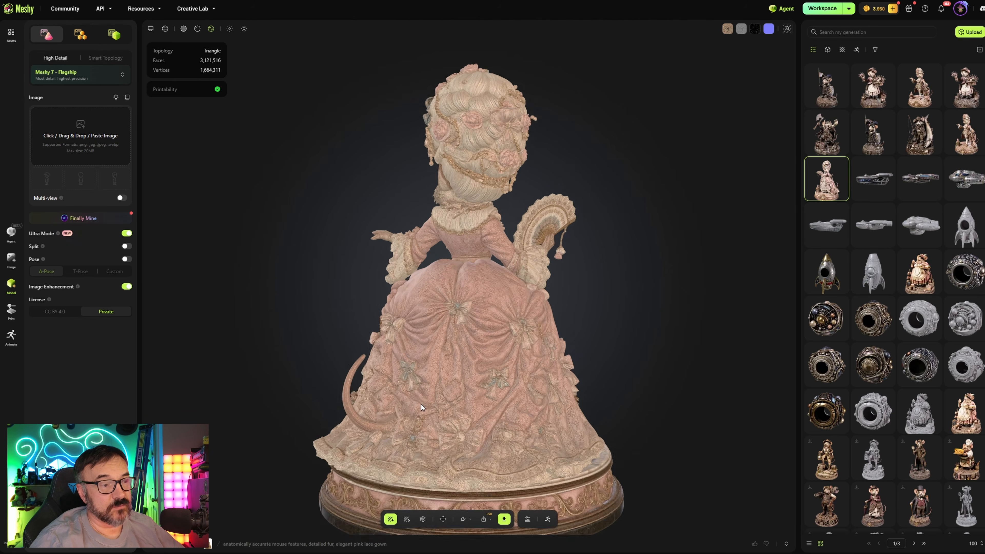
pyautogui.moveTo(425, 407); pyautogui.dragTo(588, 431)
pyautogui.scroll(-3, 539, 400)
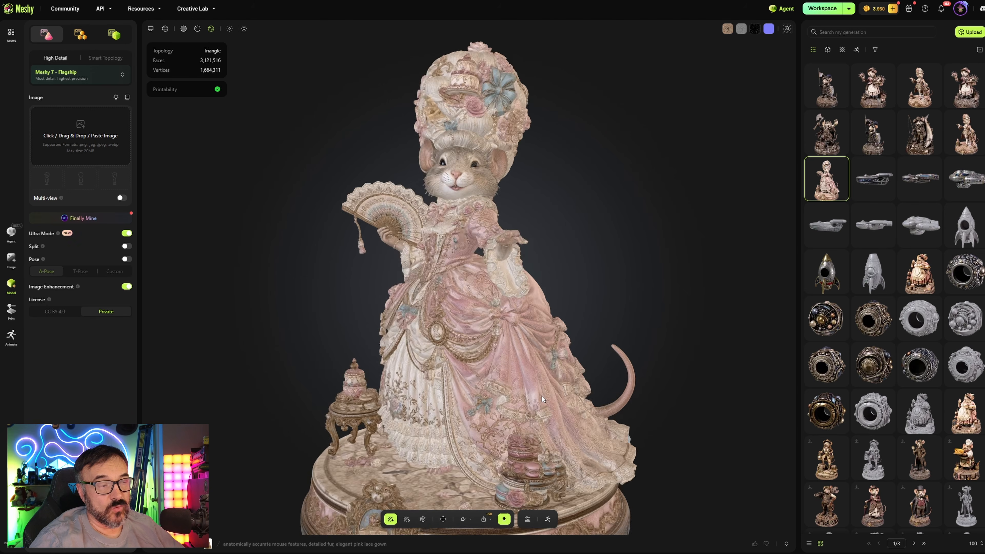
# Take a last look at the rococo mouse lady, switch to Hi3D and inspect the Victorian Anthropomorphic Mouse Baker from front and back.
pyautogui.scroll(-3, 585, 382)
pyautogui.moveTo(584, 381); pyautogui.dragTo(552, 375)
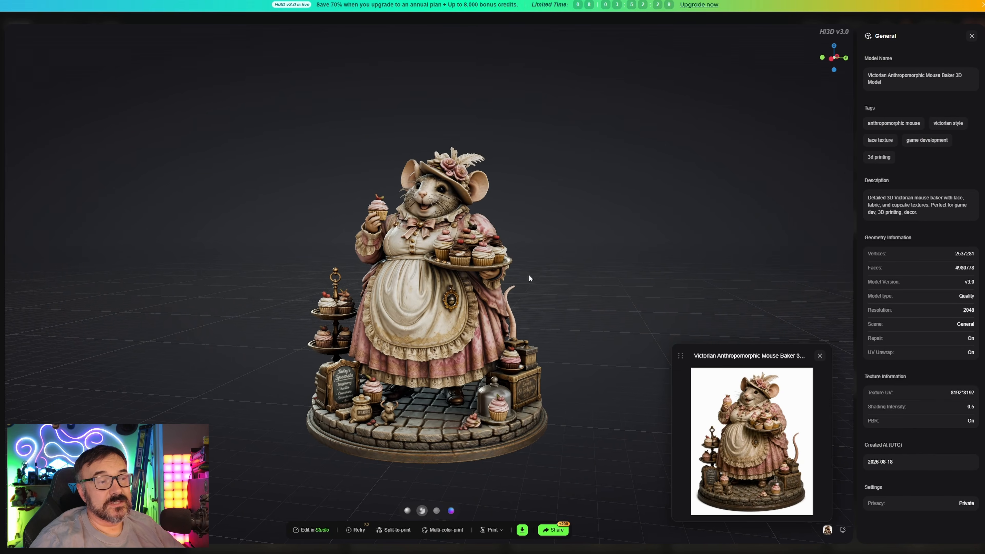
pyautogui.moveTo(497, 305); pyautogui.dragTo(473, 305)
pyautogui.moveTo(565, 280); pyautogui.dragTo(338, 272)
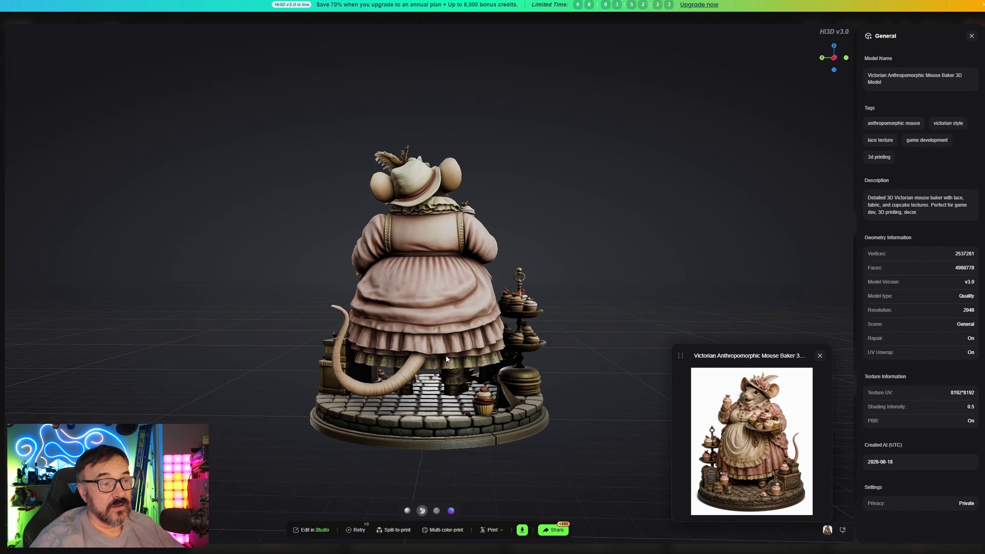
pyautogui.scroll(3, 443, 358)
pyautogui.moveTo(422, 359); pyautogui.dragTo(590, 362)
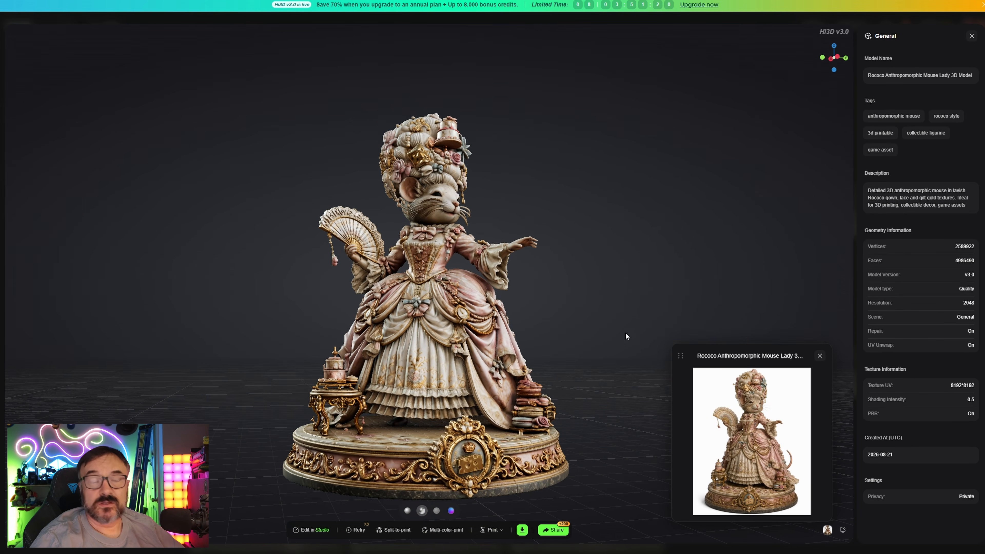
# Inspect the Rococo Anthropomorphic Mouse Lady model in Hi3D from the front and back, including the gown details up close.
pyautogui.moveTo(582, 335); pyautogui.dragTo(533, 344)
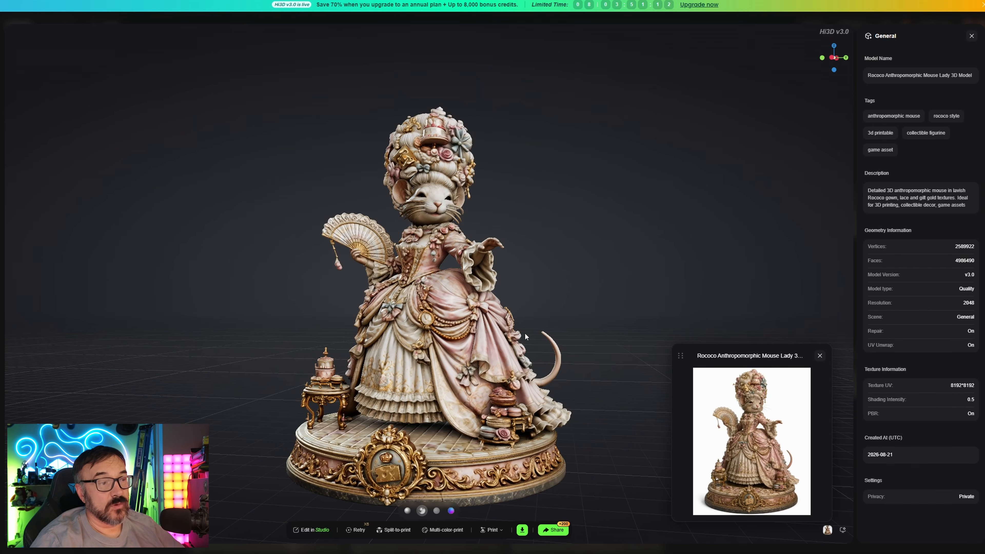
pyautogui.moveTo(540, 330); pyautogui.dragTo(415, 348)
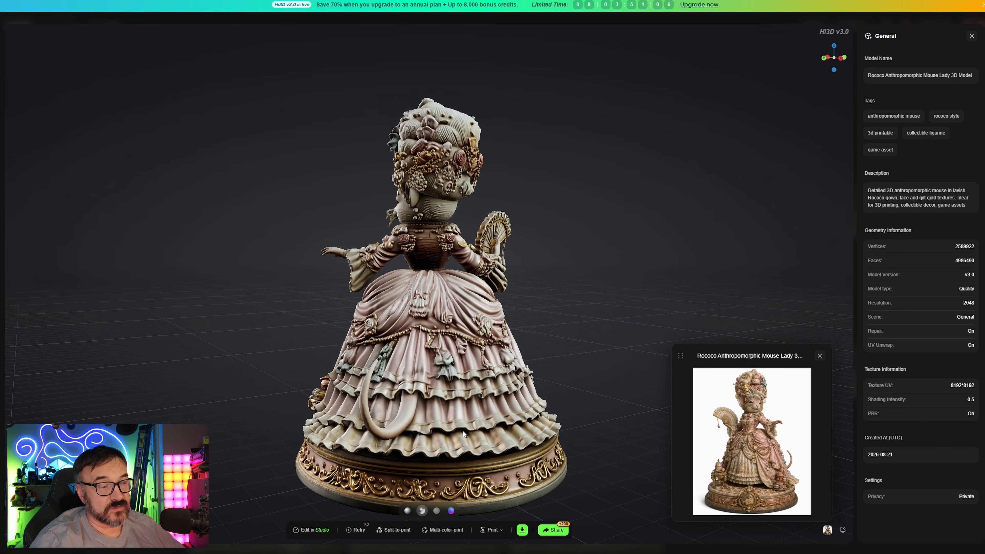
pyautogui.scroll(5, 490, 431)
pyautogui.moveTo(490, 431); pyautogui.dragTo(397, 377)
pyautogui.scroll(-5, 607, 374)
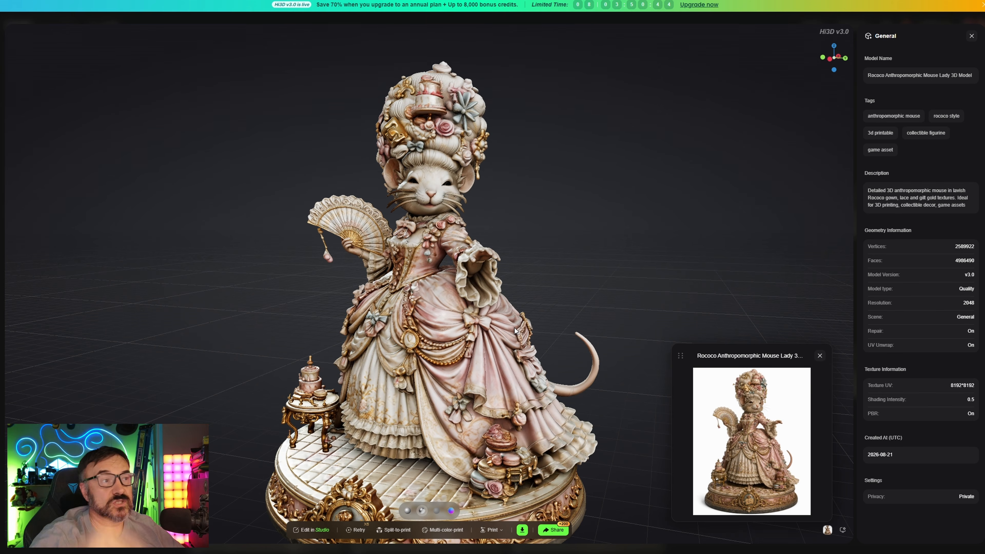
pyautogui.scroll(-5, 525, 274)
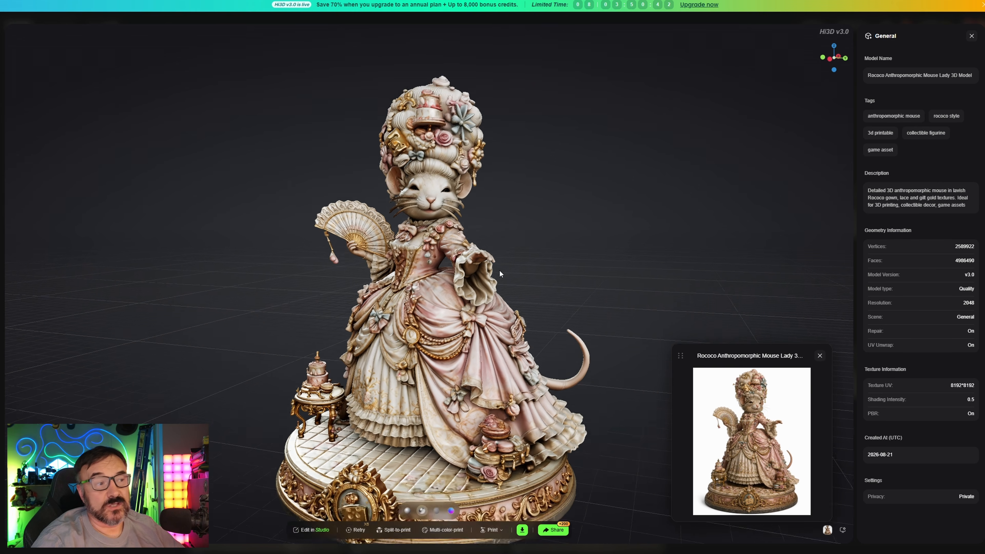
pyautogui.moveTo(522, 326); pyautogui.dragTo(500, 331)
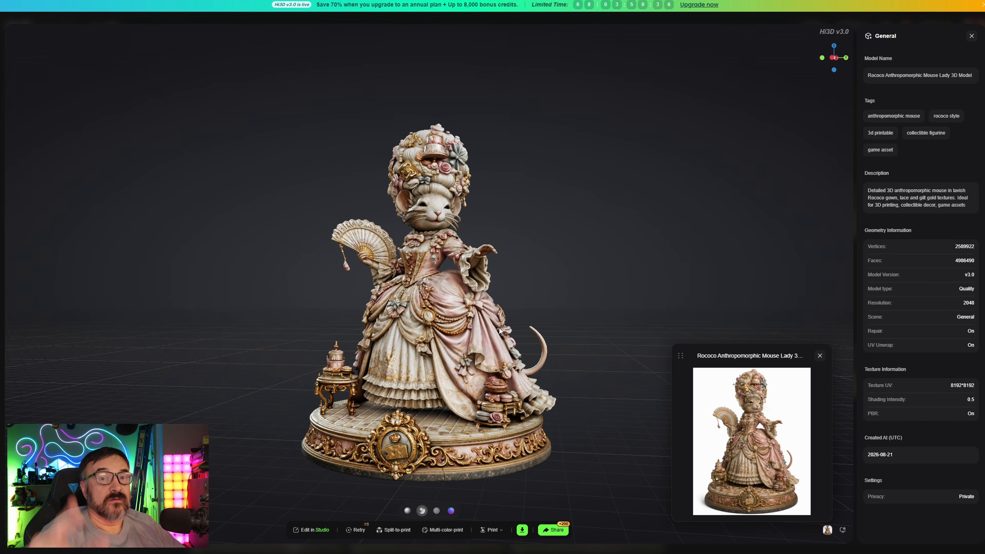
pyautogui.moveTo(469, 277); pyautogui.dragTo(492, 278)
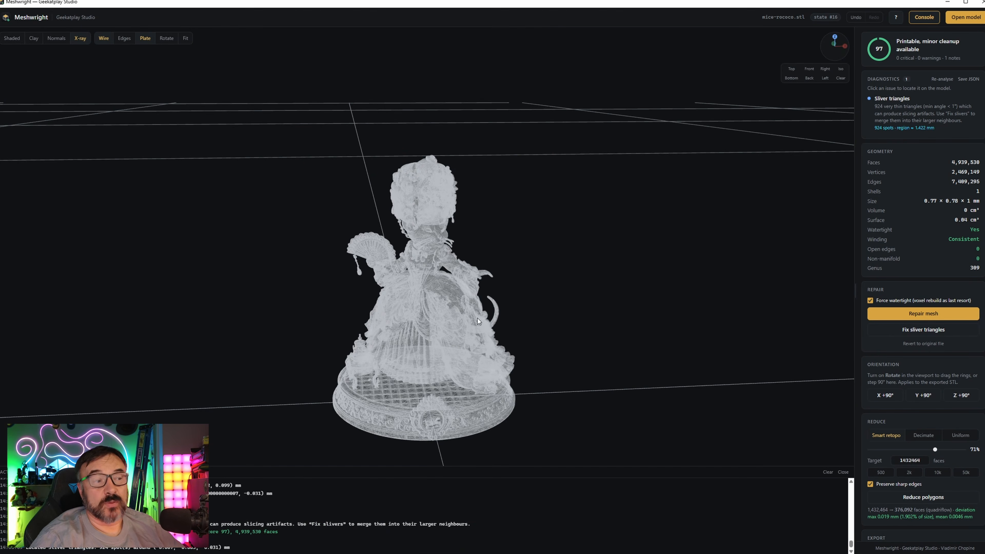
# Switch to Meshwright and display the rococo figurine in Clay shading with the wireframe overlay off.
pyautogui.moveTo(478, 319)
pyautogui.mouseDown()
pyautogui.moveTo(485, 294)
pyautogui.moveTo(471, 317)
pyautogui.mouseUp()
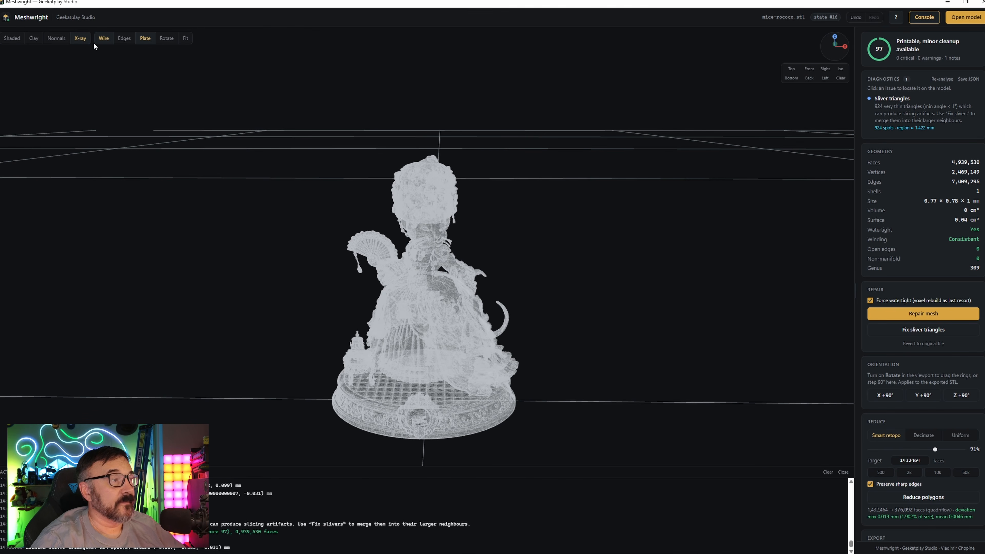
pyautogui.click(12, 39)
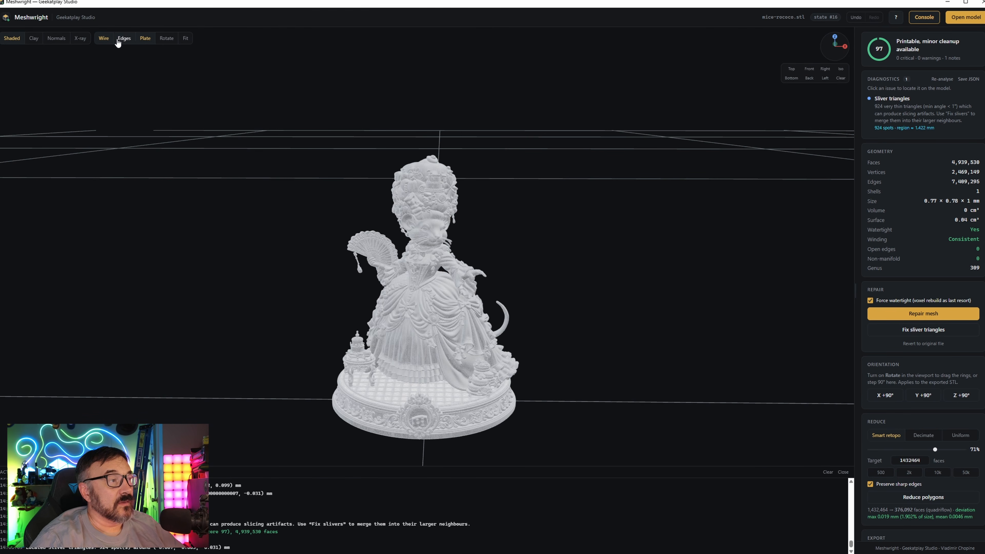
pyautogui.click(110, 42)
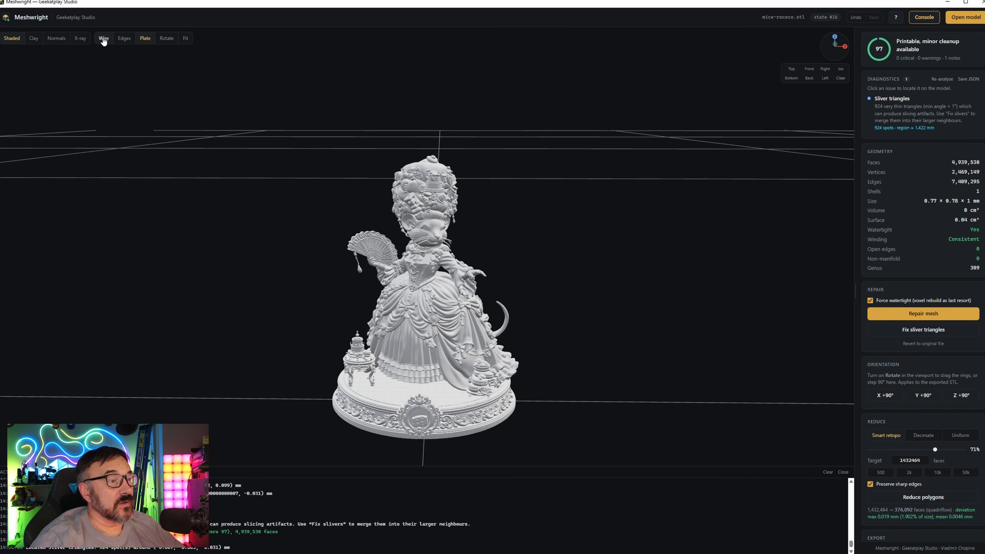
pyautogui.click(34, 38)
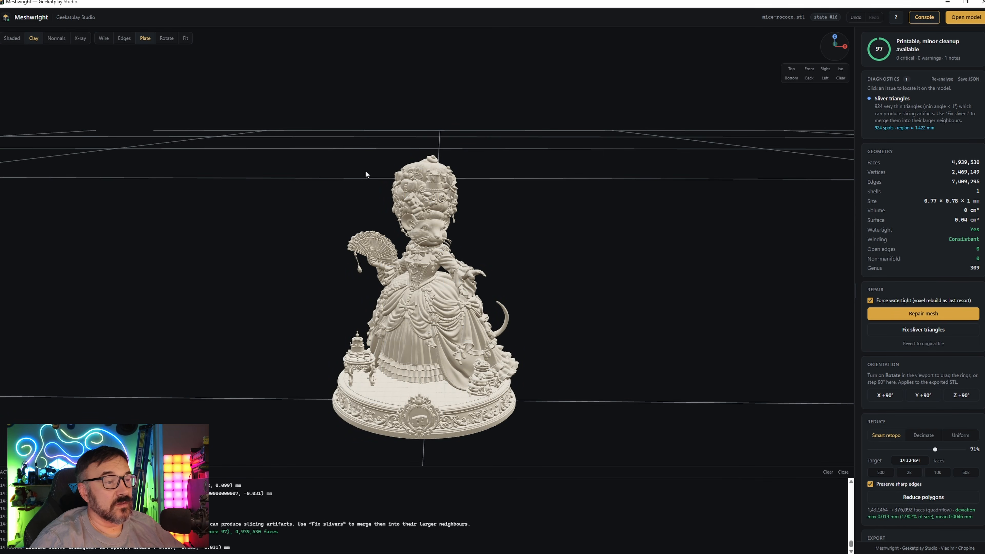
pyautogui.moveTo(365, 171); pyautogui.dragTo(603, 268)
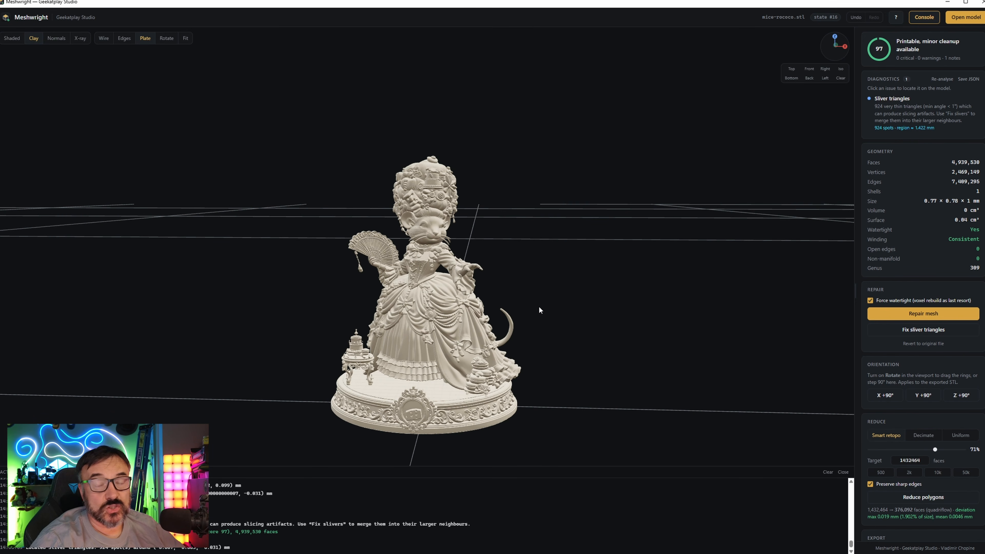
# Open the program's About information, read the workflow, engines and integrations descriptions, and close it.
pyautogui.click(72, 18)
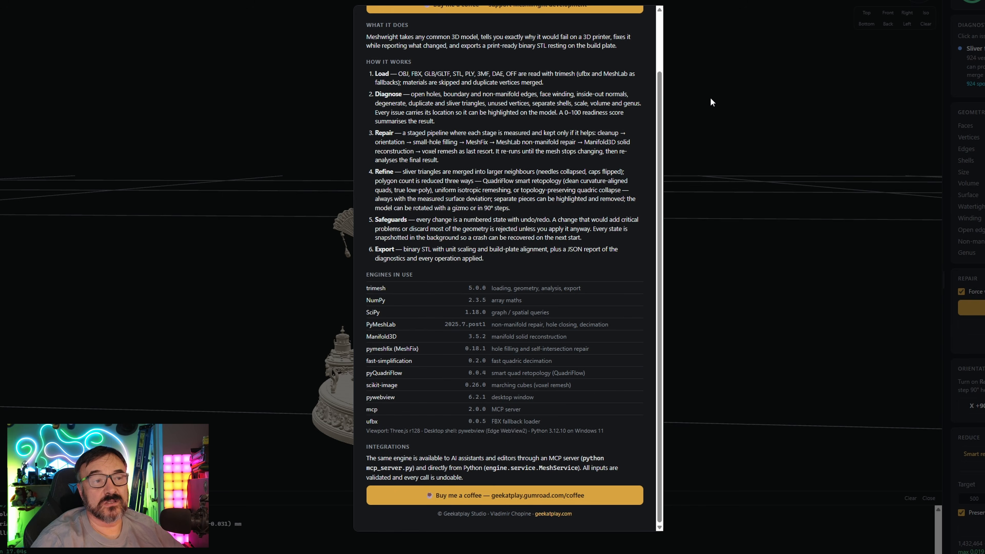
pyautogui.click(745, 159)
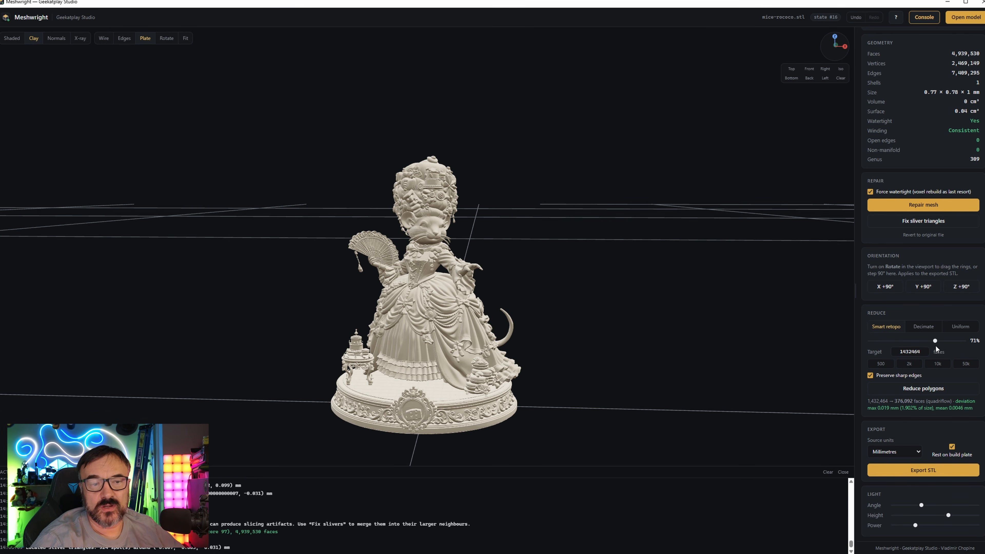
# Try to reduce the mesh by 63.5% to a target of 1802928 faces using Smart retopo with sharp edges preserved.
pyautogui.moveTo(935, 341); pyautogui.dragTo(973, 345)
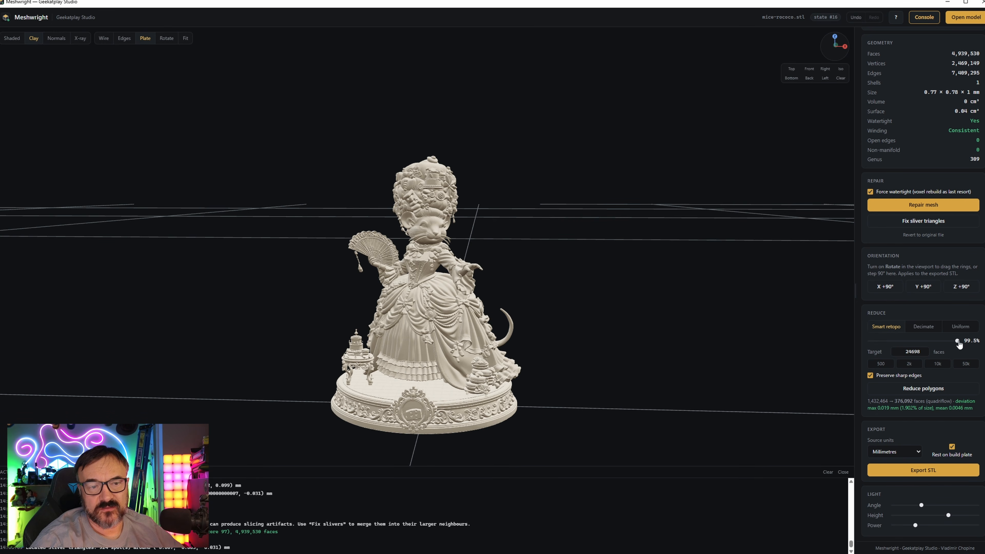
pyautogui.moveTo(959, 344); pyautogui.dragTo(929, 345)
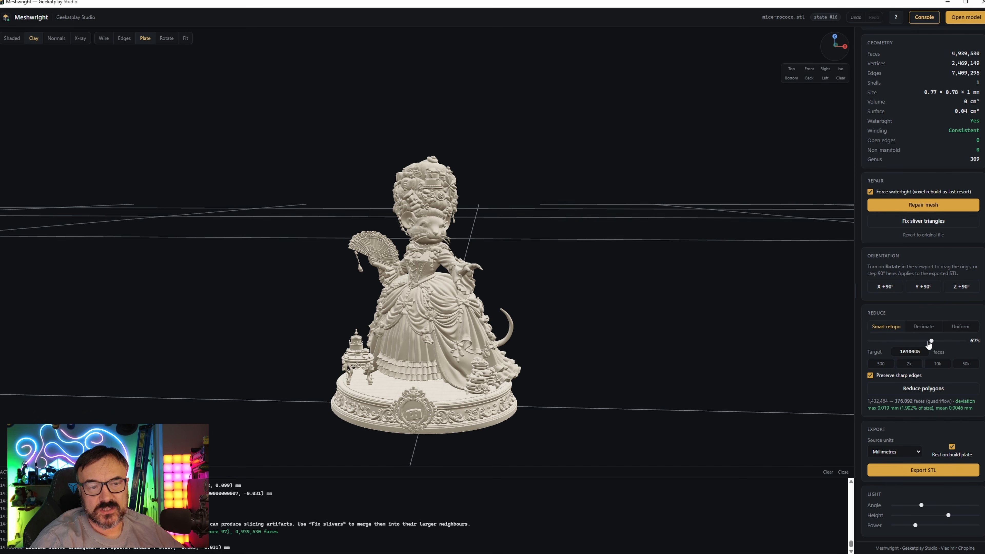
pyautogui.scroll(3, 931, 333)
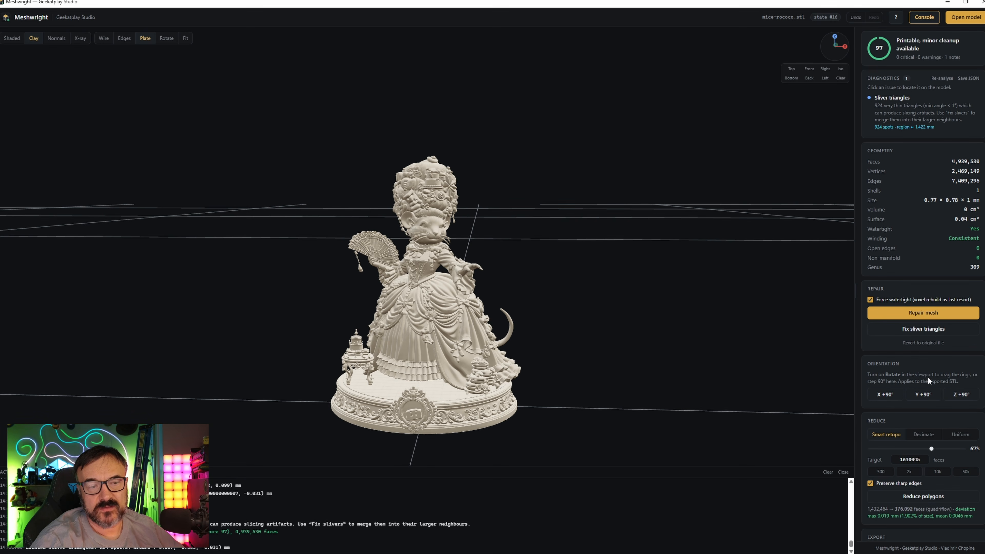
pyautogui.scroll(-3, 928, 376)
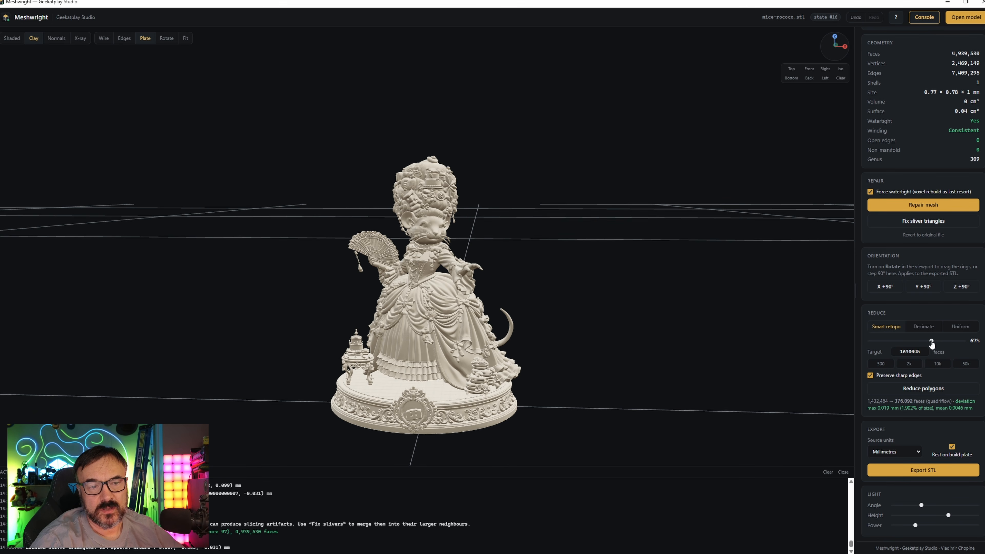
pyautogui.moveTo(932, 344); pyautogui.dragTo(928, 345)
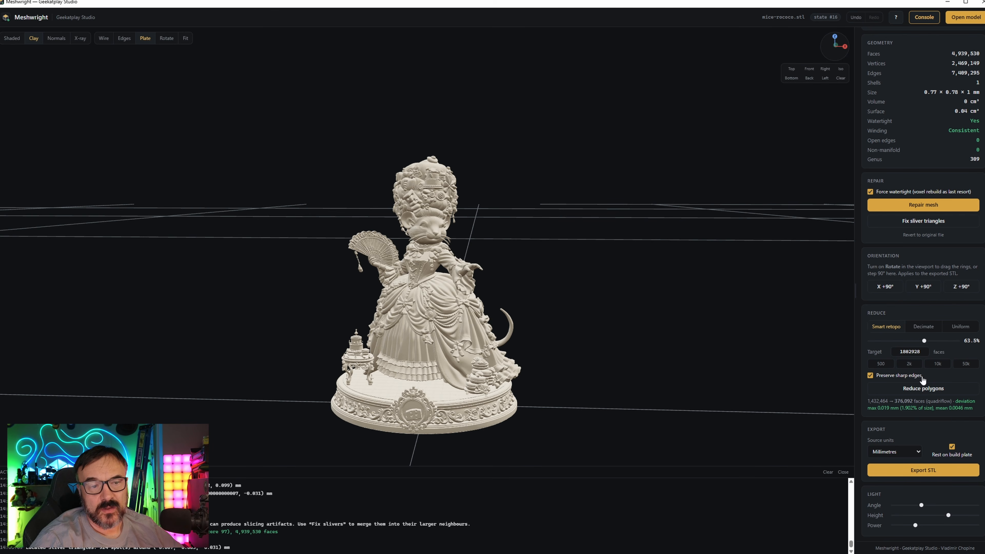
pyautogui.click(931, 390)
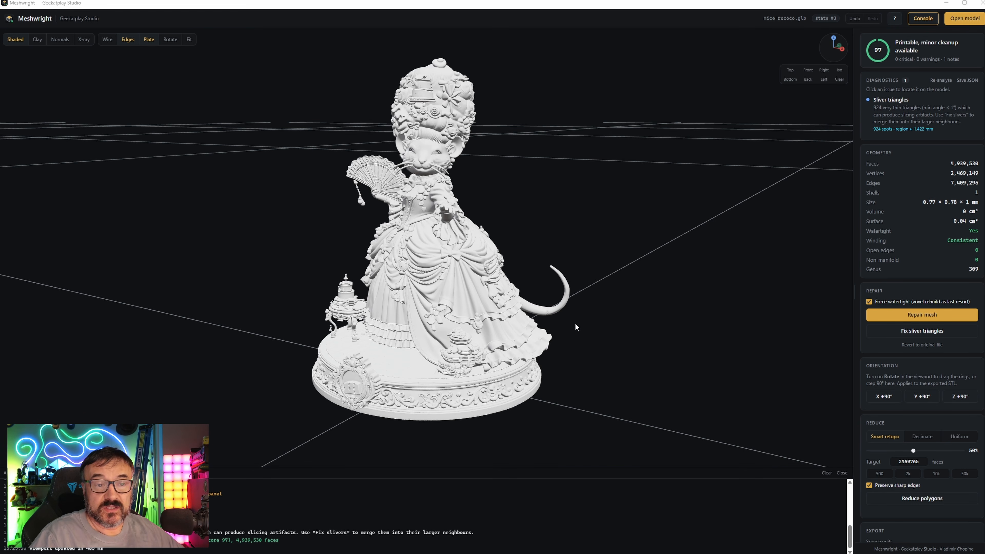
# Choose Decimate as the reduction method and display the figurine in X-ray shading with the wireframe on.
pyautogui.click(915, 438)
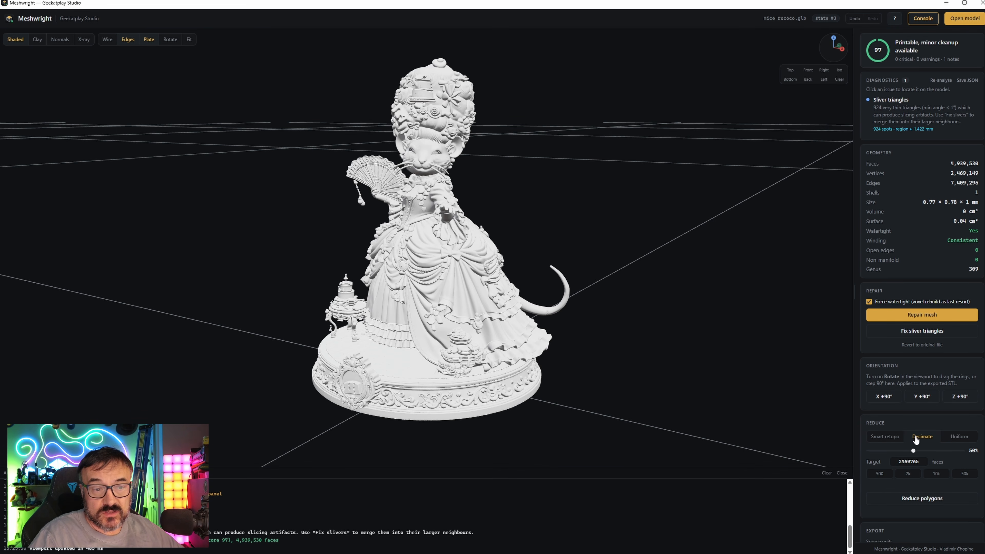
pyautogui.click(107, 39)
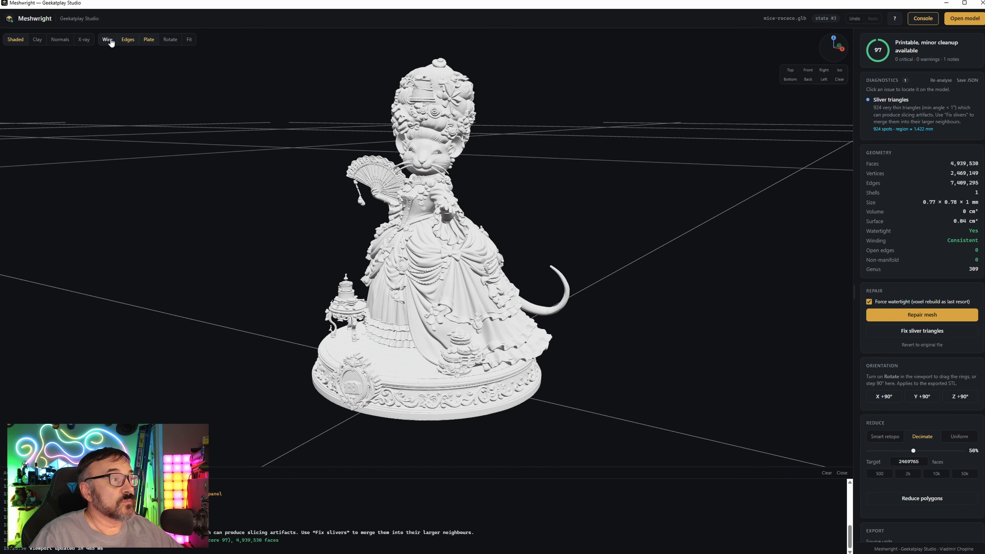
pyautogui.click(84, 39)
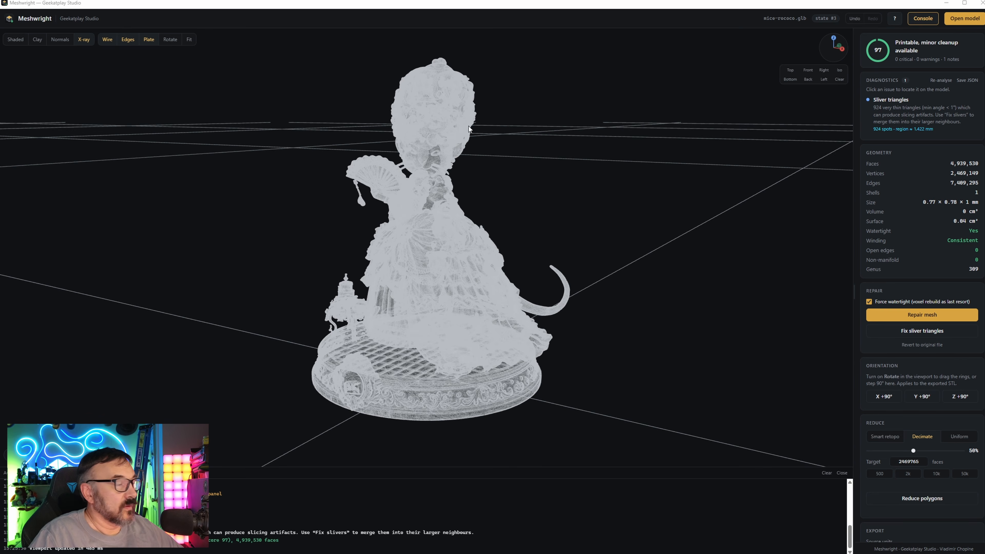
# Examine the original mesh density up close around the figurine's bodice, bow, neck and head in the X-ray wireframe view.
pyautogui.scroll(6, 430, 130)
pyautogui.scroll(2, 428, 128)
pyautogui.moveTo(428, 129); pyautogui.dragTo(490, 356, button='right')
pyautogui.moveTo(491, 313); pyautogui.dragTo(565, 305)
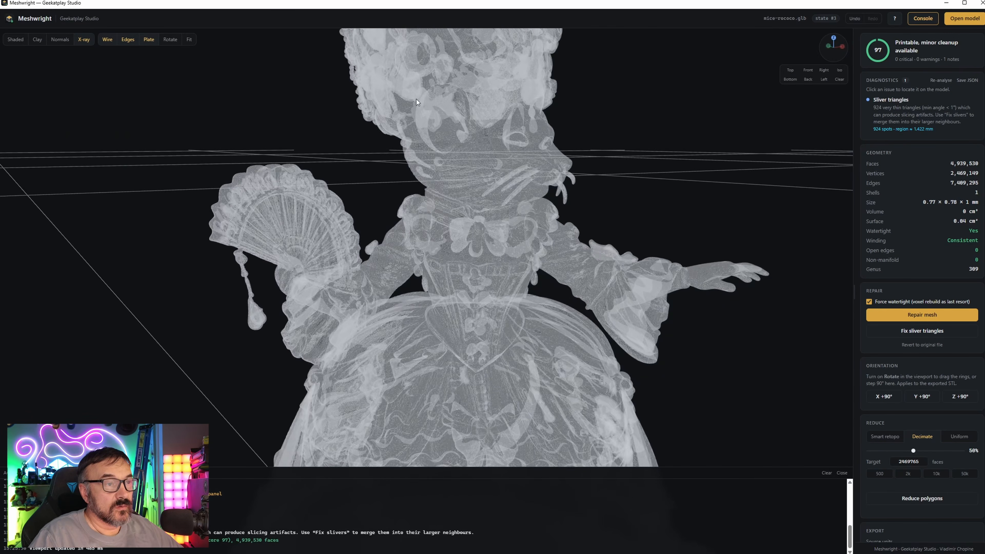
pyautogui.scroll(6, 402, 89)
pyautogui.moveTo(439, 101); pyautogui.dragTo(450, 156, button='right')
pyautogui.scroll(6, 455, 109)
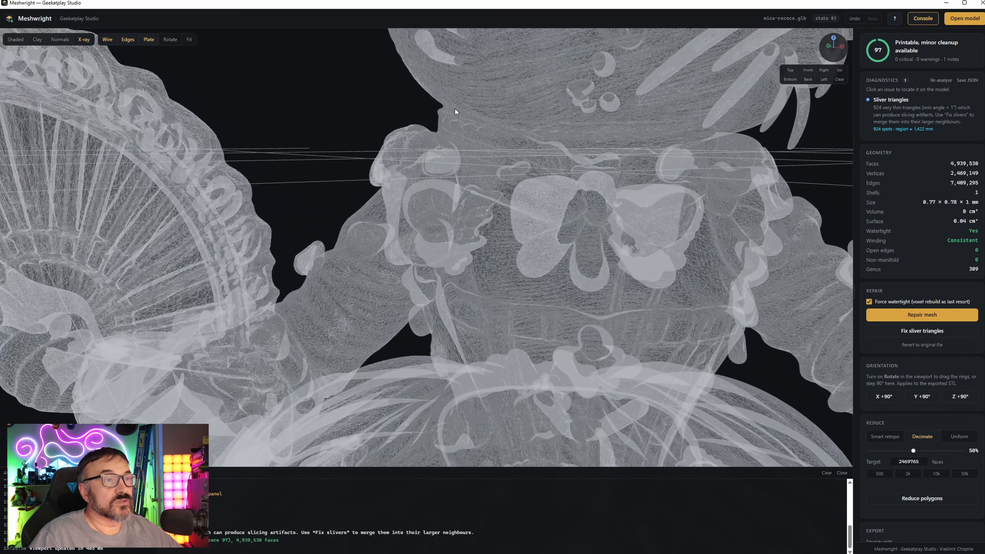
pyautogui.moveTo(455, 109); pyautogui.dragTo(460, 254, button='right')
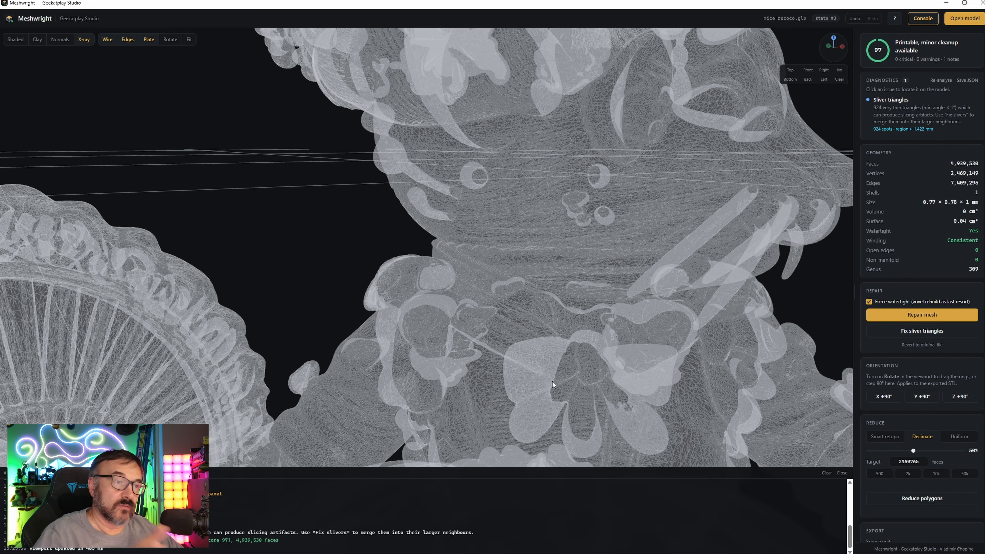
# Decimate the figurine by 50% to a target of 2469765 faces and examine the reduced mesh around the head, neck and fan.
pyautogui.click(934, 504)
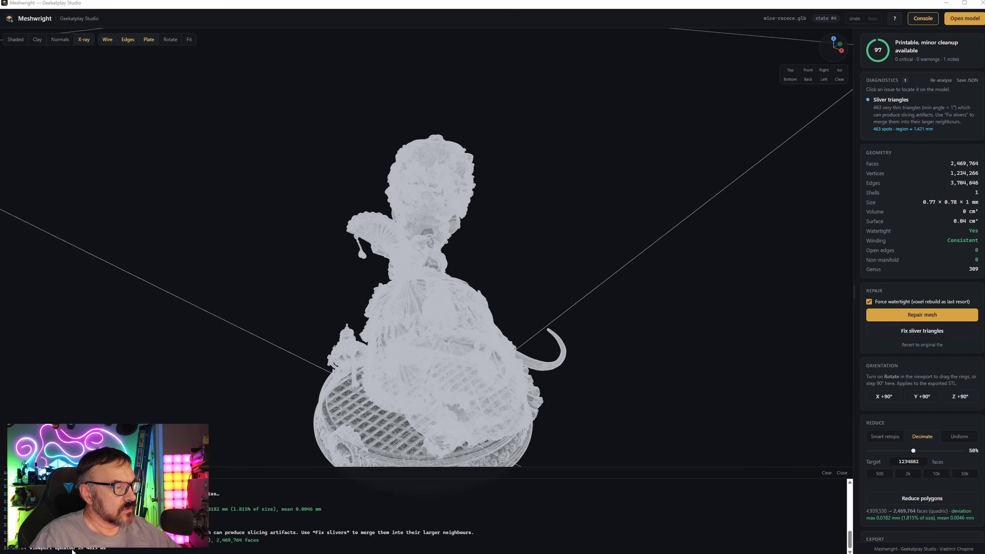
pyautogui.moveTo(365, 313); pyautogui.dragTo(456, 282)
pyautogui.scroll(10, 456, 283)
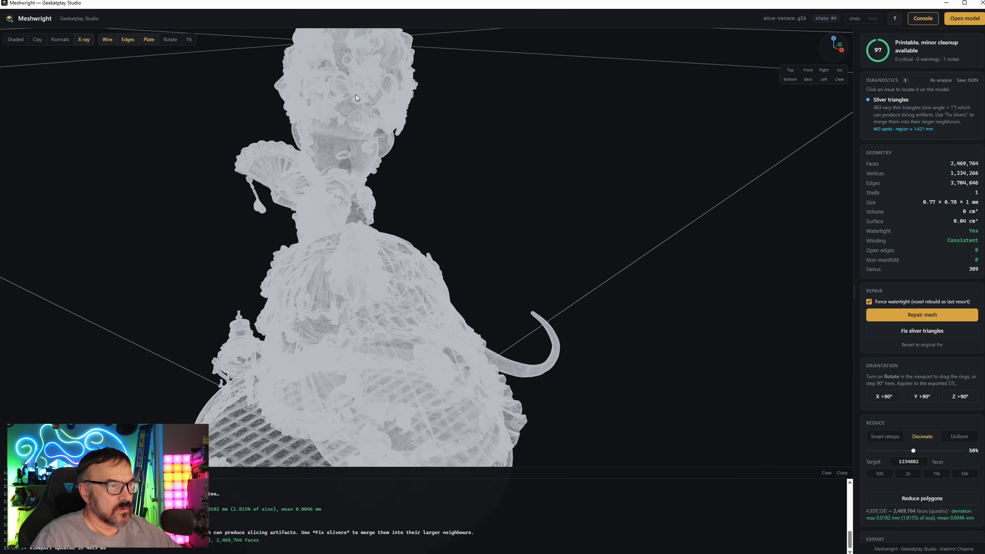
pyautogui.moveTo(501, 202); pyautogui.dragTo(532, 218)
pyautogui.scroll(6, 517, 98)
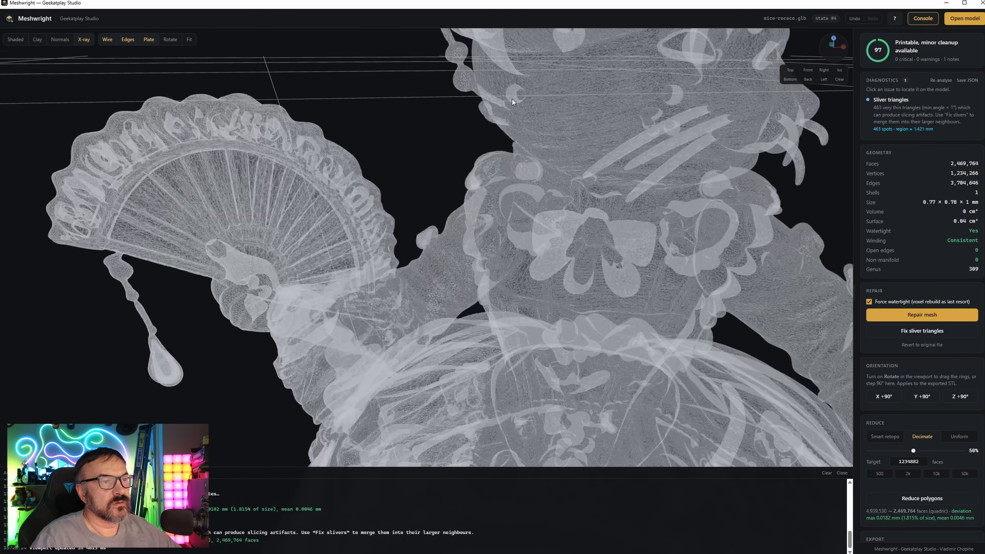
pyautogui.scroll(5, 466, 161)
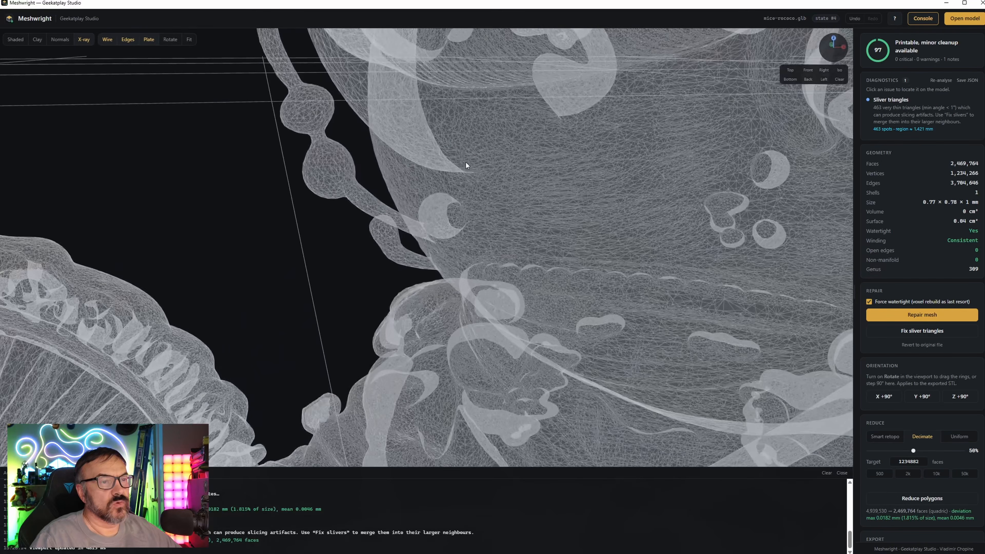
pyautogui.moveTo(610, 211); pyautogui.dragTo(392, 162)
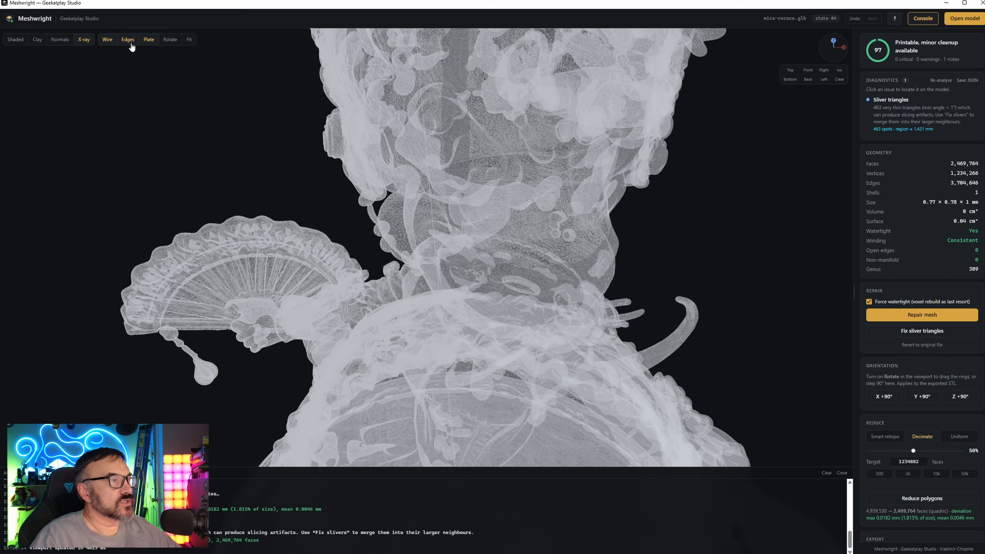
# Show the decimated figurine in Clay shading and inspect its face, headdress, fan and gown.
pyautogui.click(37, 40)
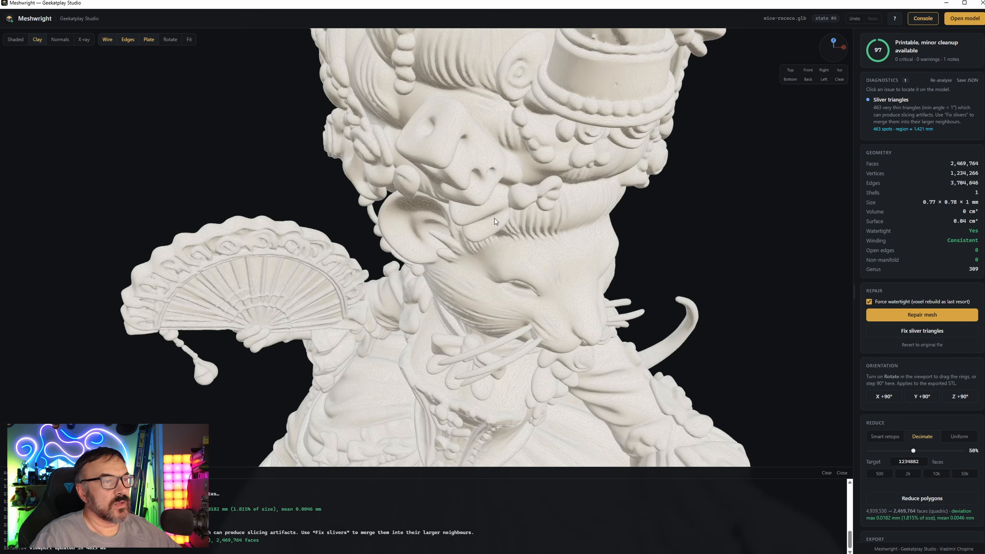
pyautogui.moveTo(495, 219)
pyautogui.mouseDown()
pyautogui.moveTo(490, 189)
pyautogui.moveTo(429, 252)
pyautogui.mouseUp()
pyautogui.moveTo(493, 222)
pyautogui.mouseDown()
pyautogui.moveTo(567, 226)
pyautogui.moveTo(571, 212)
pyautogui.moveTo(519, 203)
pyautogui.moveTo(389, 228)
pyautogui.moveTo(457, 240)
pyautogui.moveTo(545, 235)
pyautogui.moveTo(438, 248)
pyautogui.mouseUp()
pyautogui.scroll(-6, 439, 249)
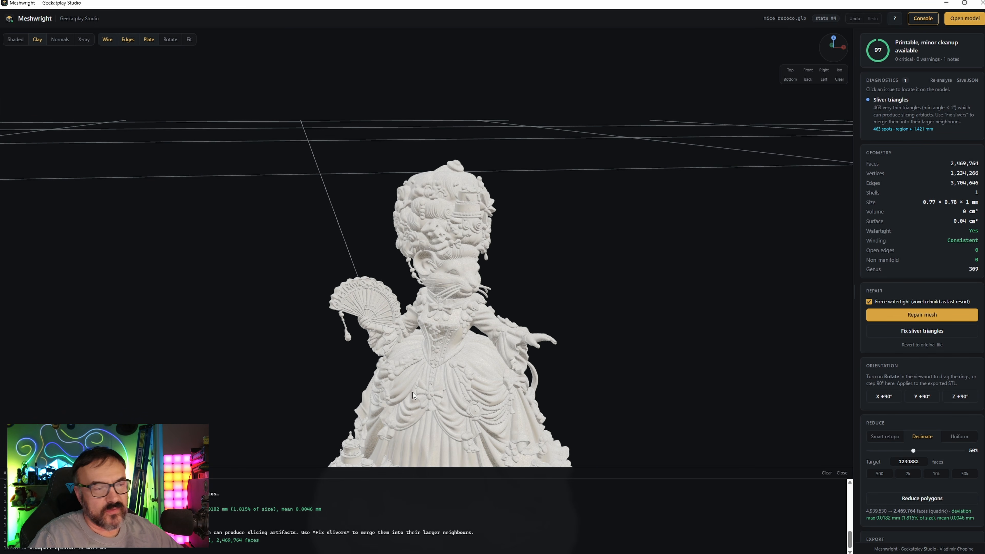
# Inspect the decimated figurine's draped gown, ruffled hem, side table and ornate round base in Clay shading.
pyautogui.moveTo(413, 395); pyautogui.dragTo(444, 405)
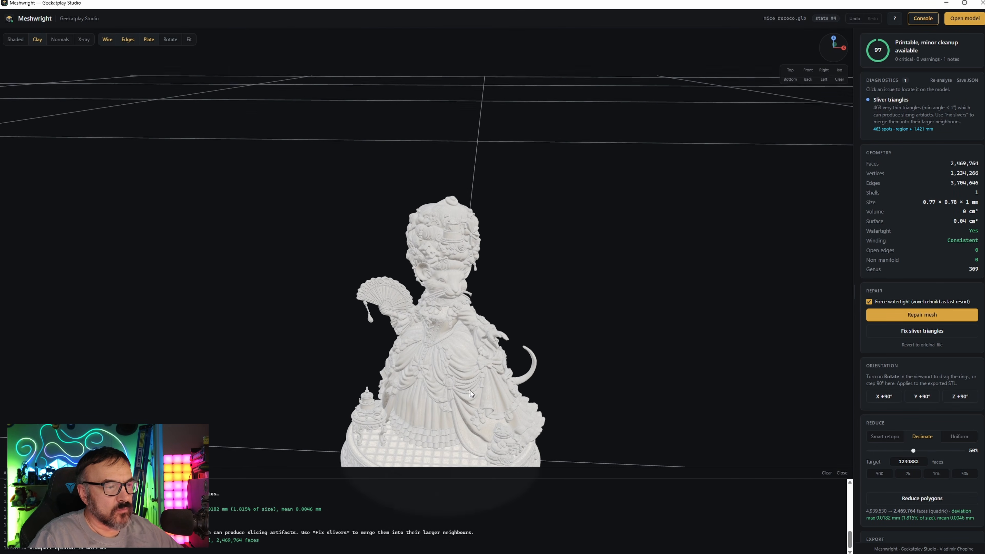
pyautogui.moveTo(472, 394); pyautogui.dragTo(482, 285, button='right')
pyautogui.scroll(6, 482, 278)
pyautogui.moveTo(478, 274); pyautogui.dragTo(490, 248)
pyautogui.scroll(5, 394, 350)
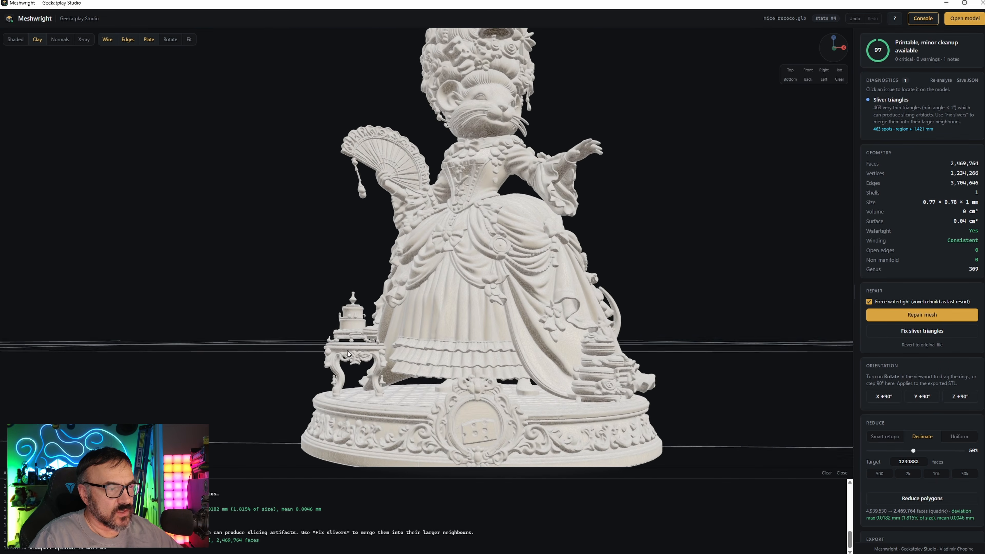
pyautogui.moveTo(333, 349); pyautogui.dragTo(765, 283)
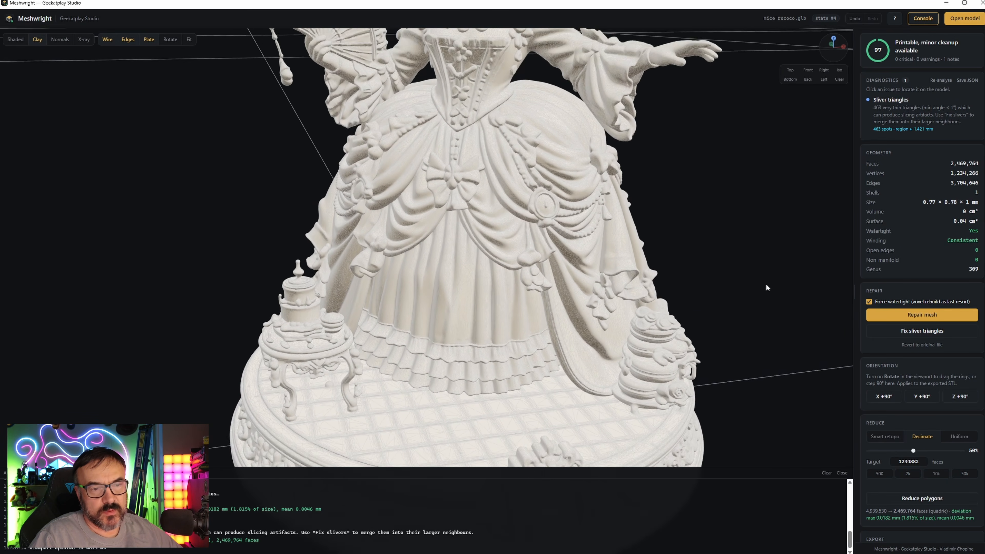
# Decimate the figurine by a further 67.5% and inspect its face, fan, bodice and gown in Clay shading.
pyautogui.scroll(-3, 763, 290)
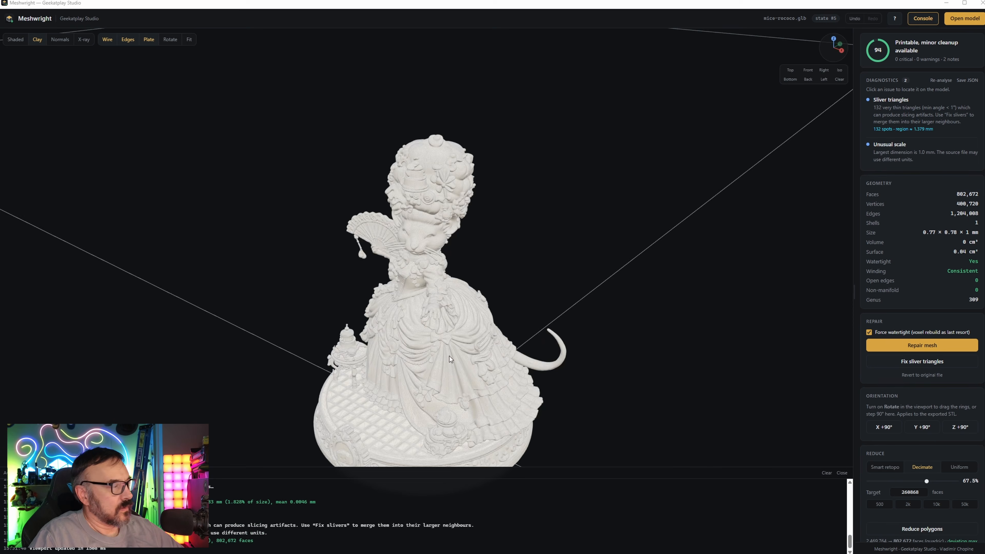
pyautogui.moveTo(449, 356); pyautogui.dragTo(465, 330)
pyautogui.scroll(8, 419, 379)
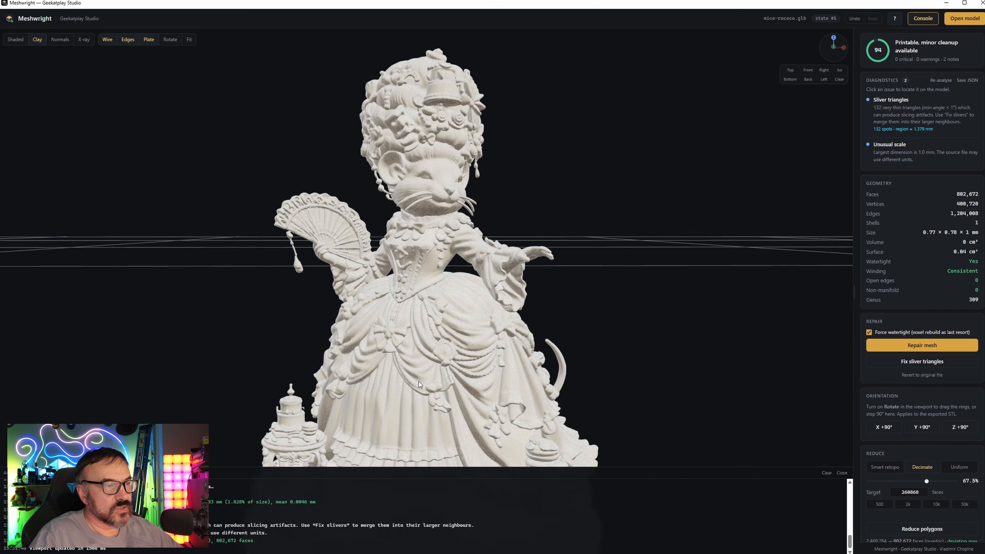
pyautogui.moveTo(406, 263); pyautogui.dragTo(421, 194)
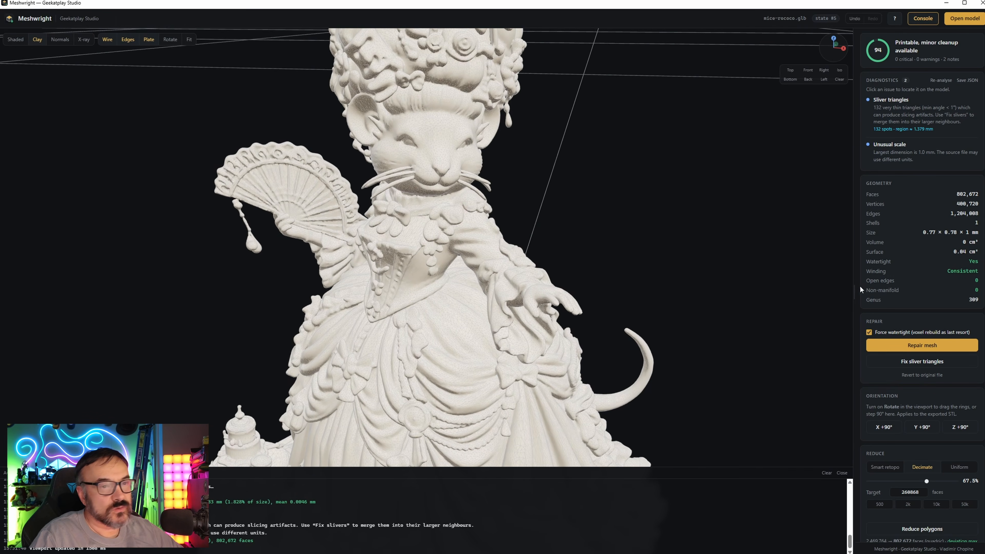
# Switch the figurine to X-ray shading and examine the reduced wireframe density around the bodice, head and fan.
pyautogui.click(83, 39)
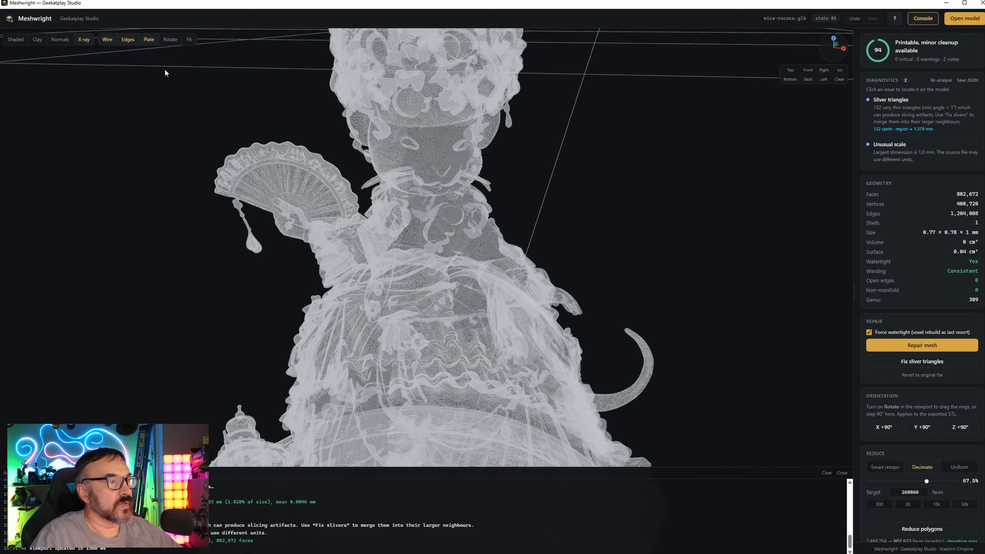
pyautogui.scroll(10, 415, 106)
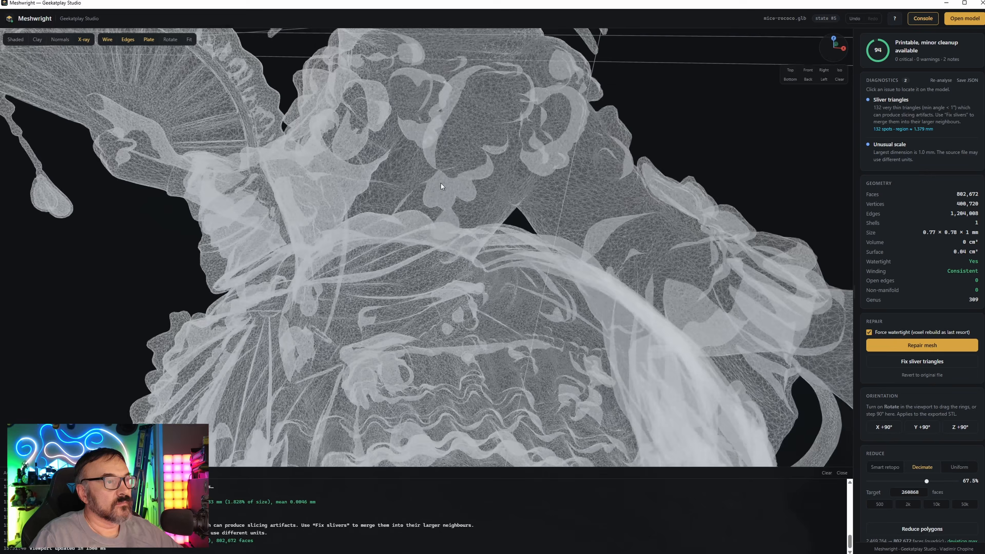
pyautogui.moveTo(441, 183); pyautogui.dragTo(511, 346, button='right')
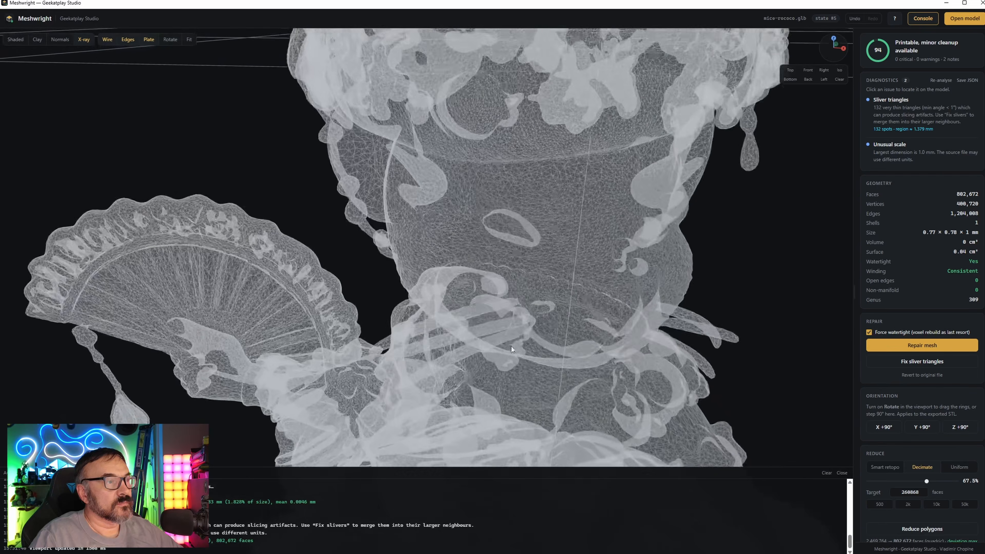
pyautogui.moveTo(512, 347); pyautogui.dragTo(539, 228)
pyautogui.scroll(-7, 492, 221)
pyautogui.scroll(-5, 492, 221)
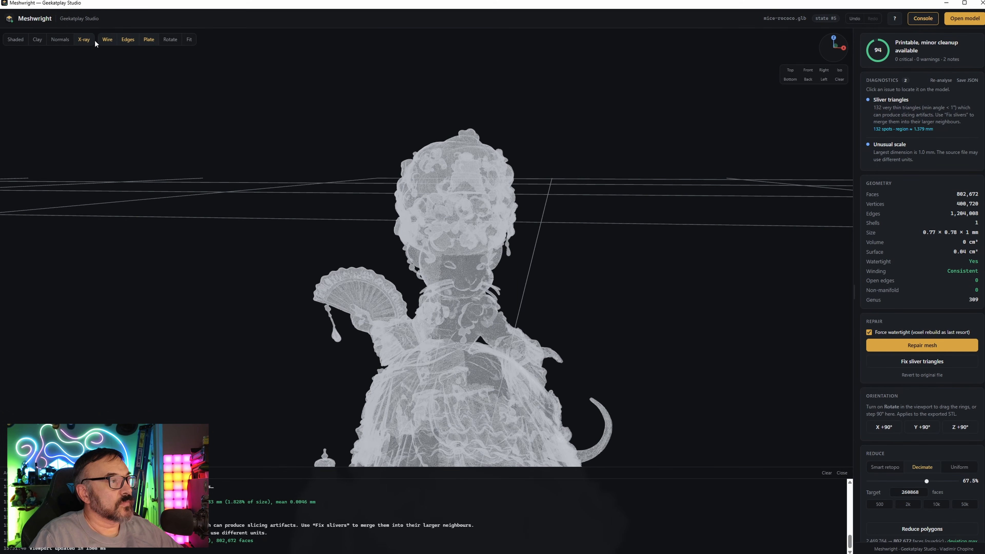
# Display the figurine in Clay shading with the wireframe off and inspect the whole model, including its base, from several angles.
pyautogui.click(37, 41)
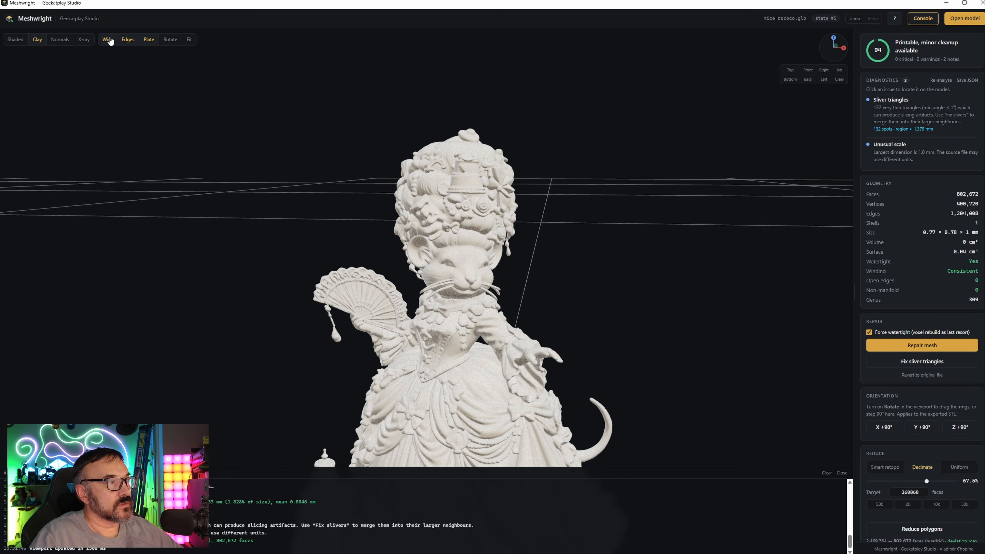
pyautogui.scroll(-5, 532, 345)
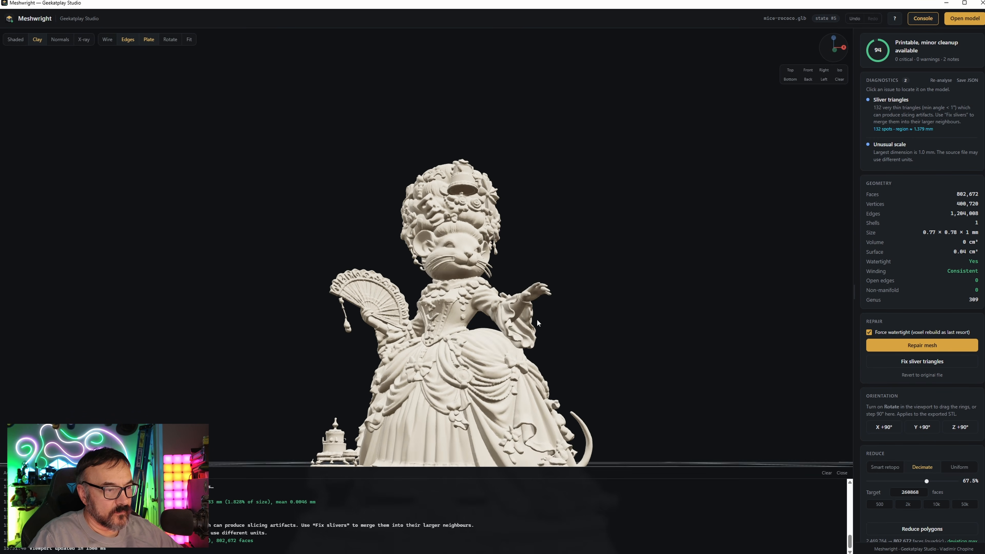
pyautogui.moveTo(532, 345); pyautogui.dragTo(651, 248)
pyautogui.scroll(5, 590, 244)
pyautogui.scroll(-5, 541, 266)
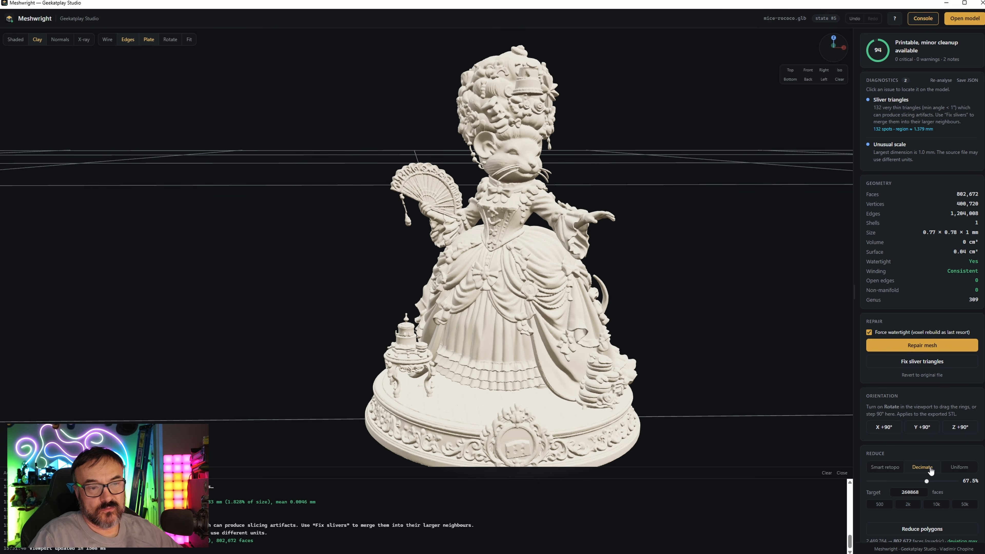
pyautogui.moveTo(548, 322); pyautogui.dragTo(489, 219)
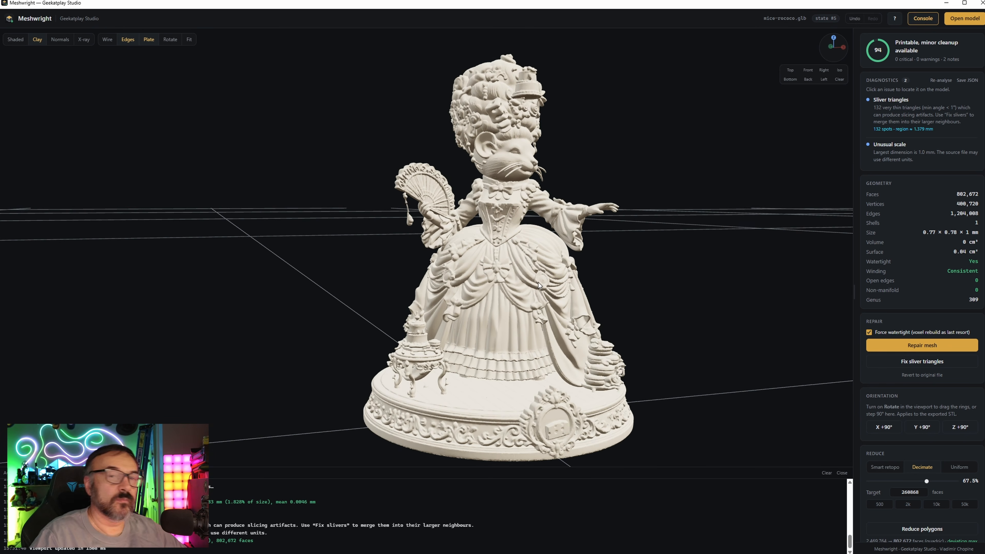
pyautogui.moveTo(537, 285); pyautogui.dragTo(523, 327)
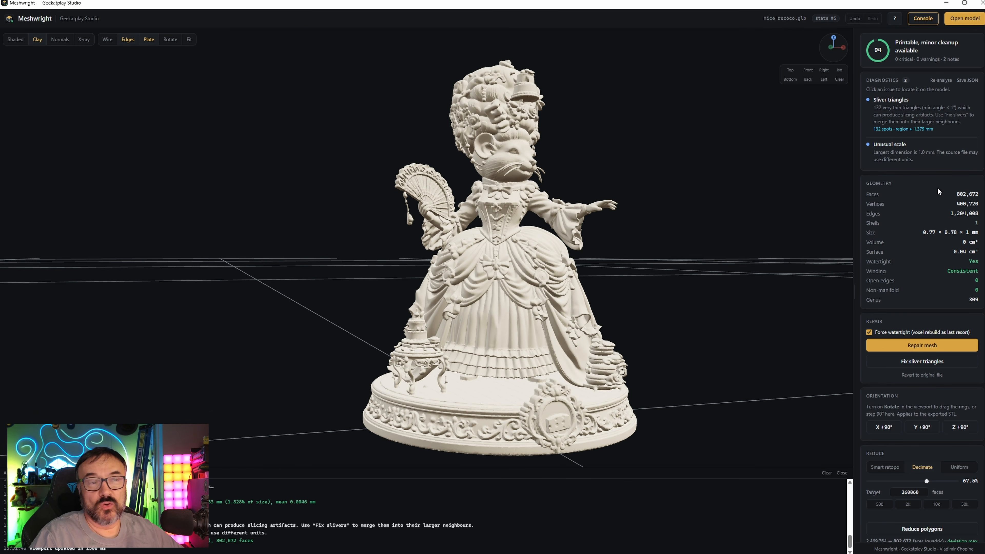
pyautogui.moveTo(641, 312)
pyautogui.mouseDown()
pyautogui.moveTo(604, 311)
pyautogui.moveTo(628, 314)
pyautogui.mouseUp()
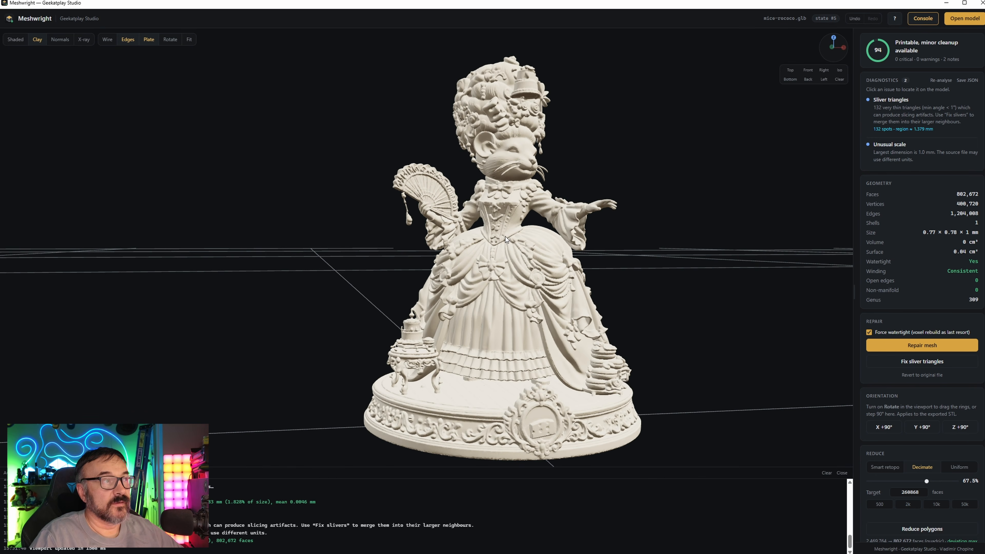
pyautogui.moveTo(652, 216); pyautogui.dragTo(633, 310)
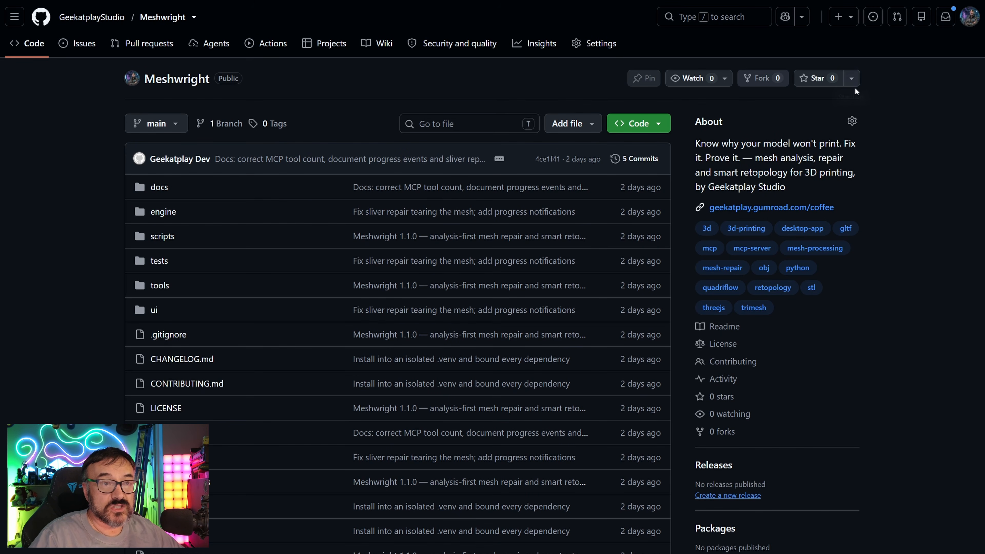
# Switch to GitHub and look through the Meshwright repository page.
pyautogui.scroll(-6, 849, 381)
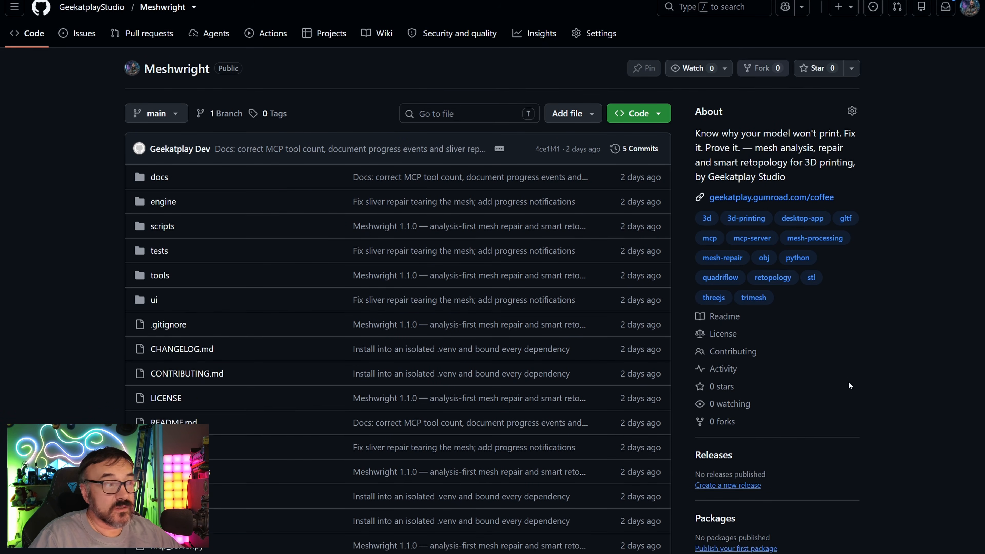